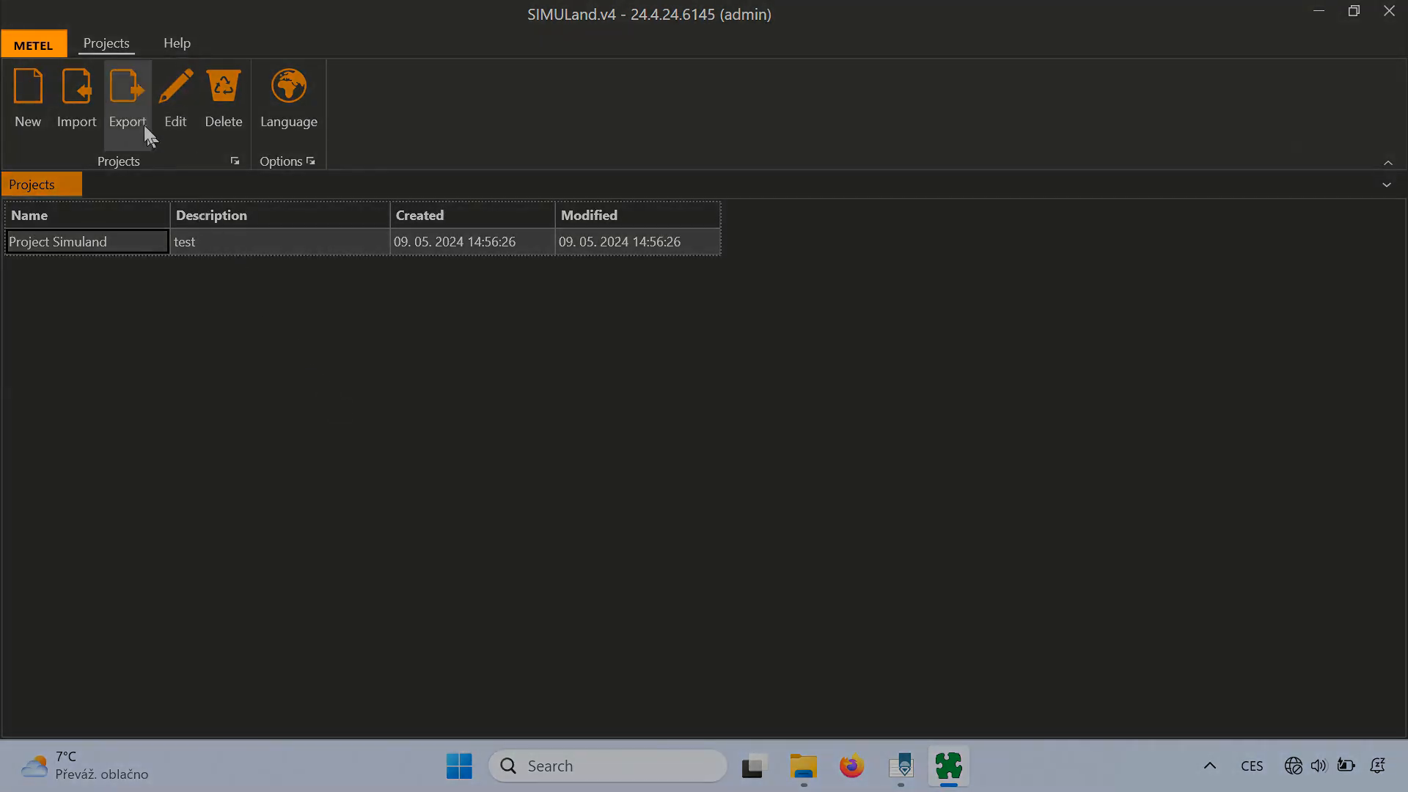
- Give the admin account a new password, entered twice, in User manager and save it
click(65, 41)
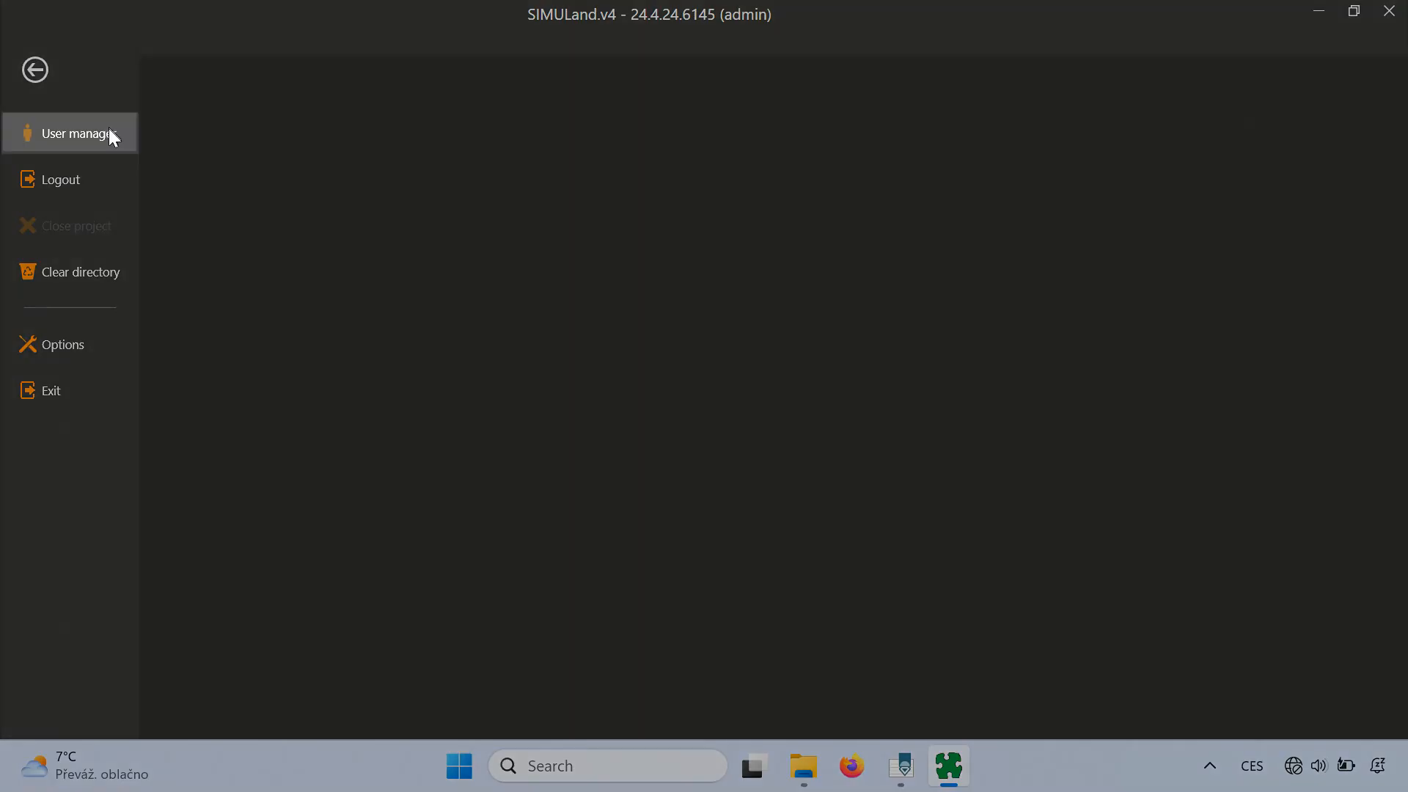
click(117, 144)
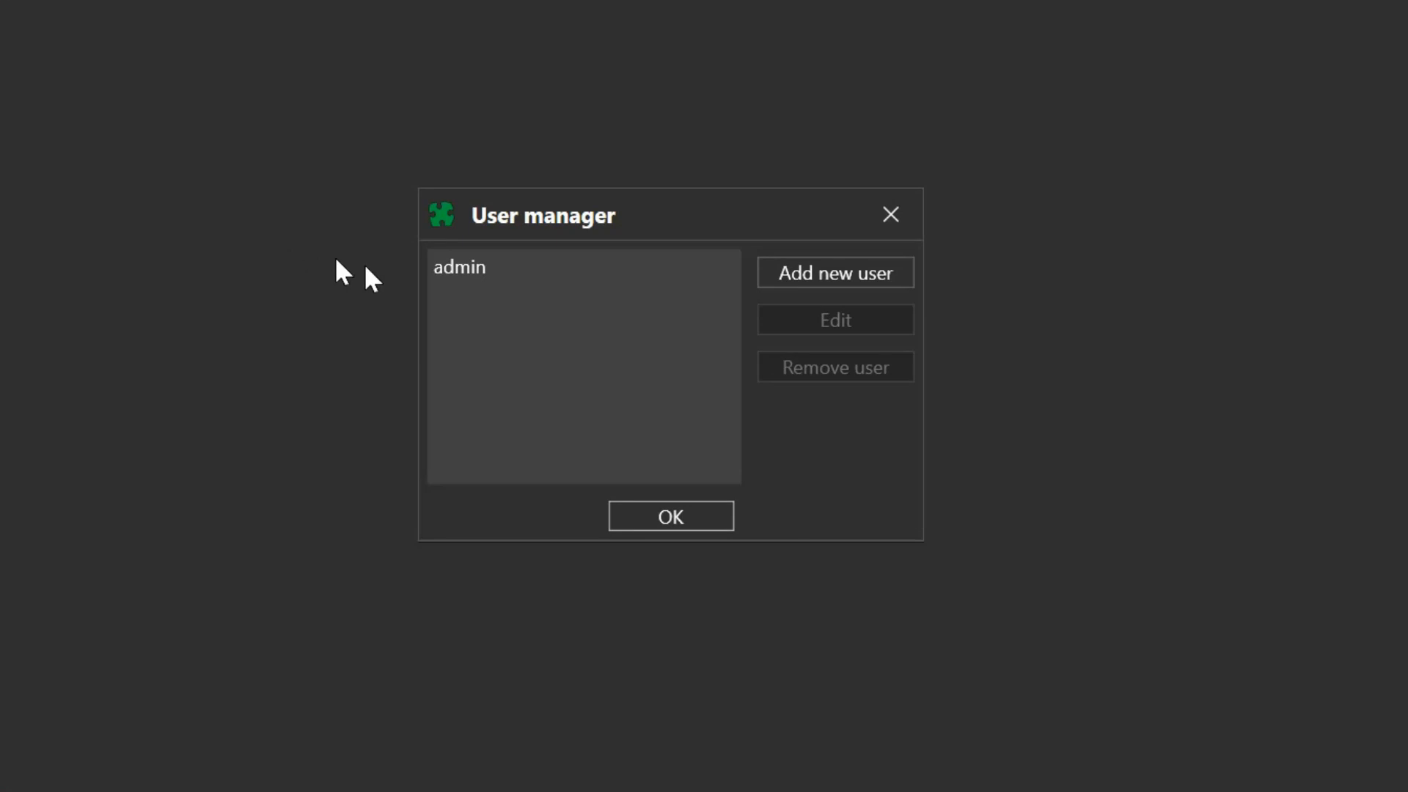
click(569, 264)
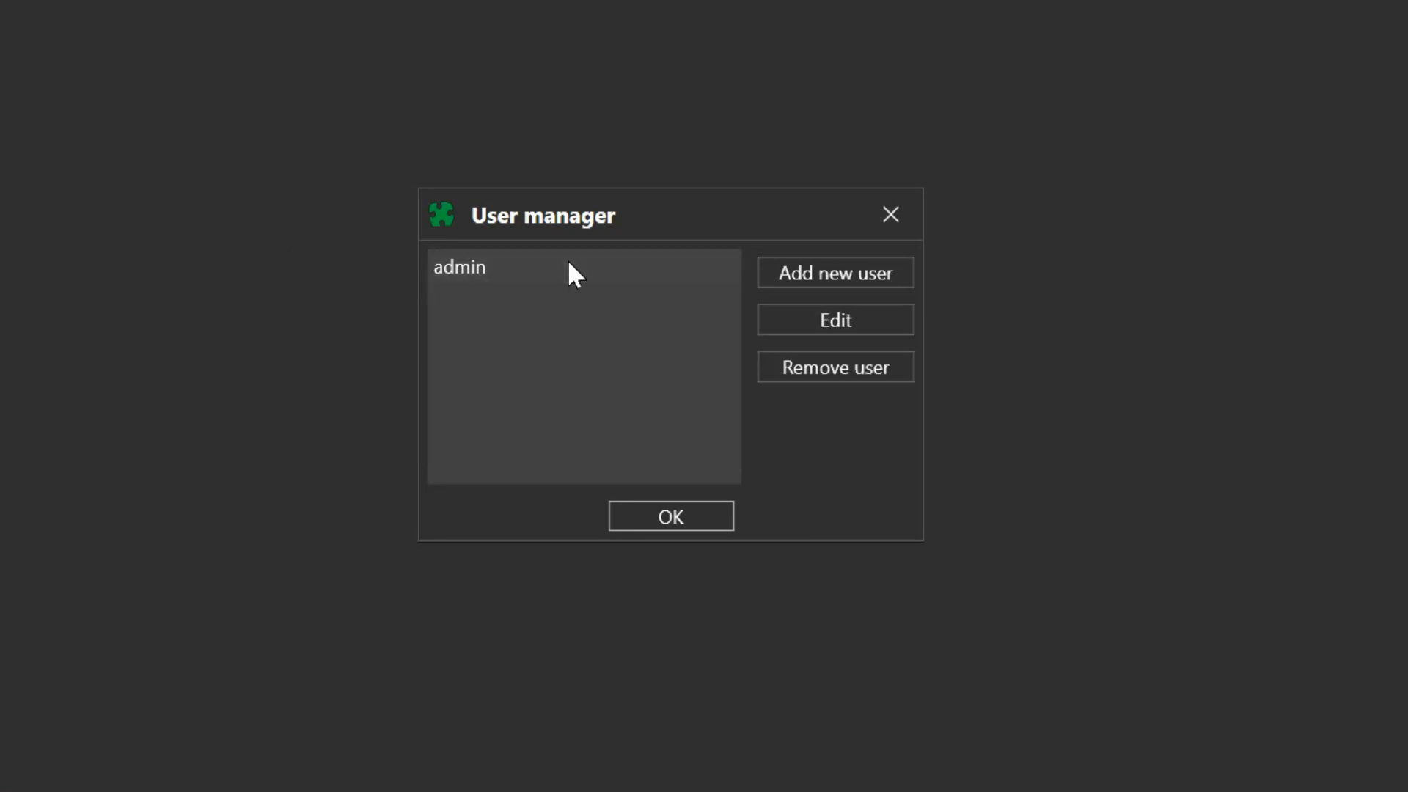
click(762, 322)
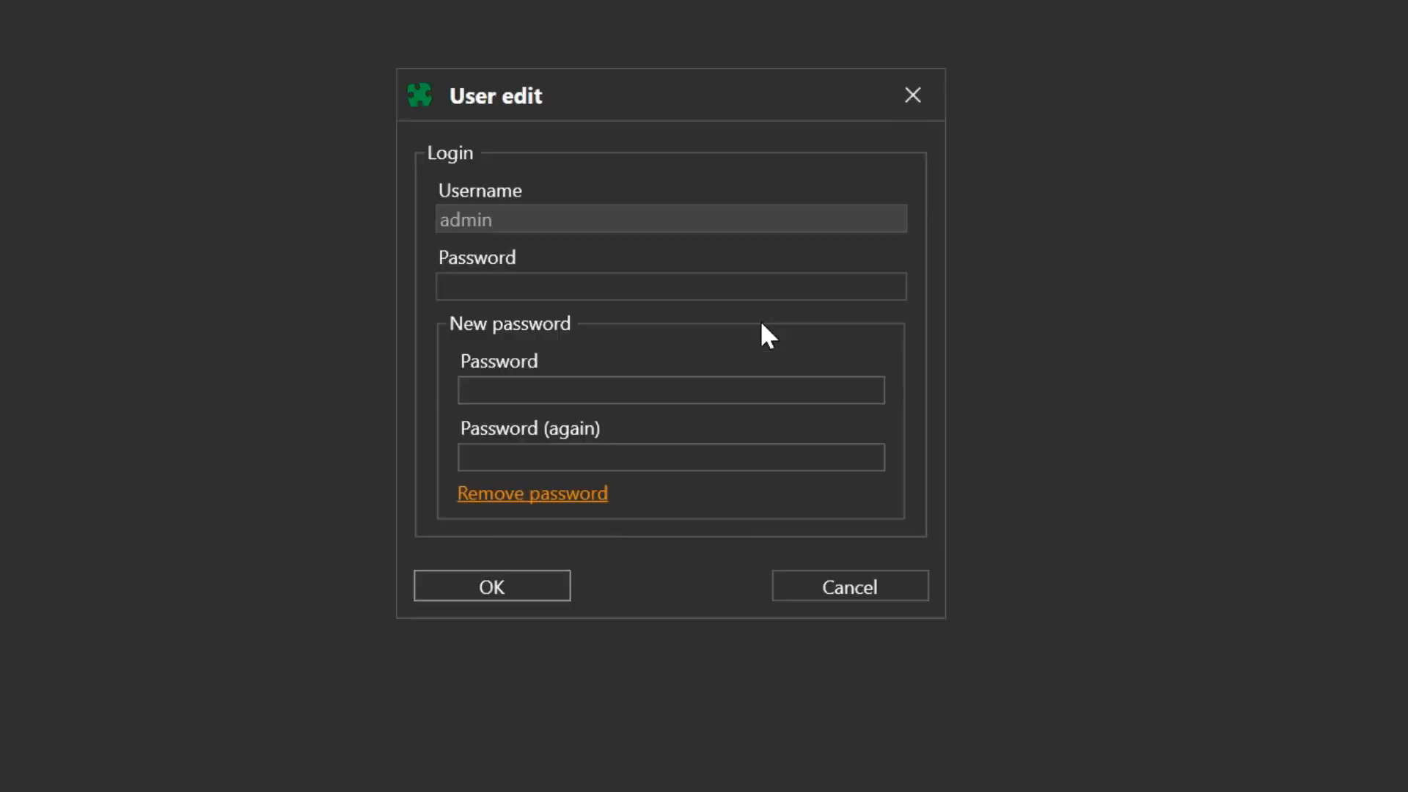
click(798, 381)
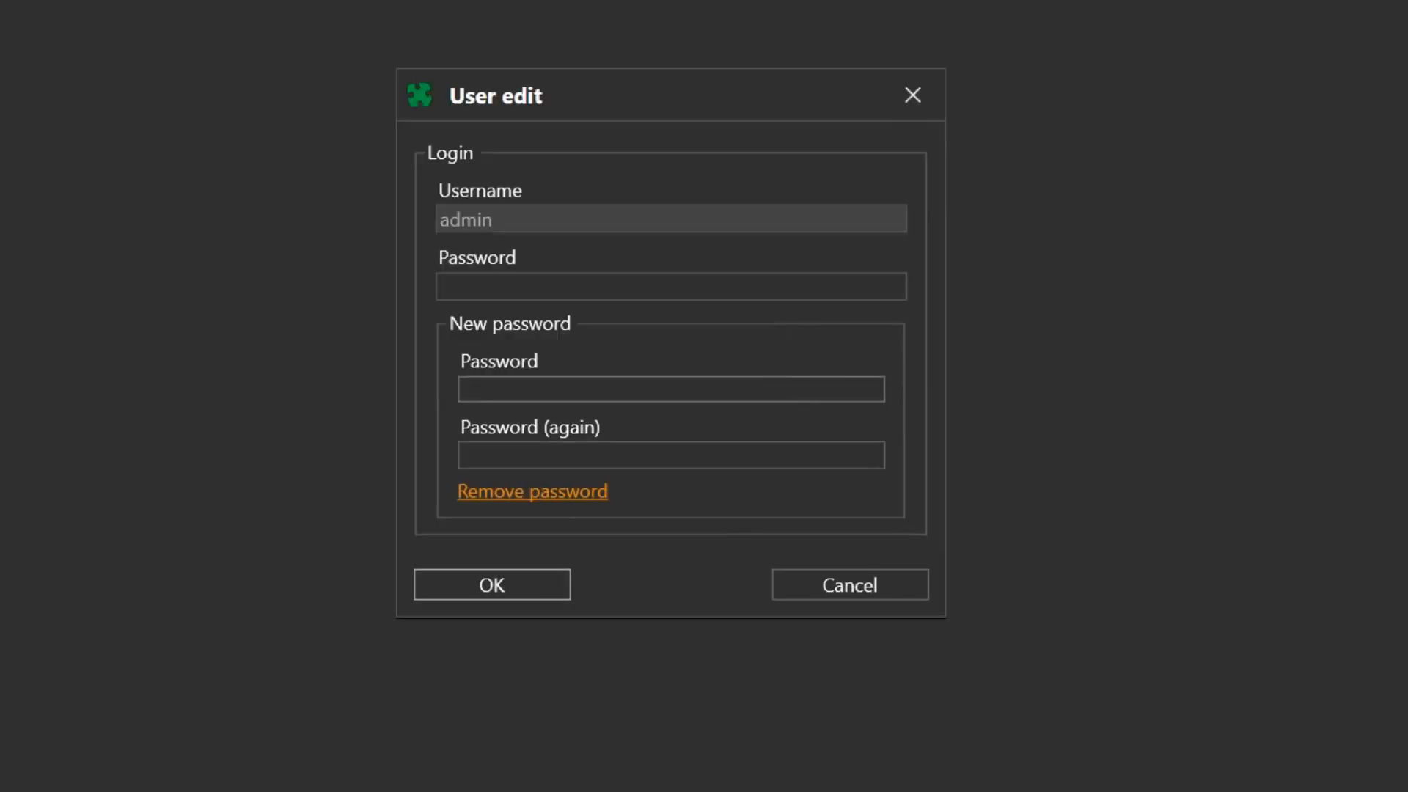
text(•••••)
key(Tab)
text(•••••)
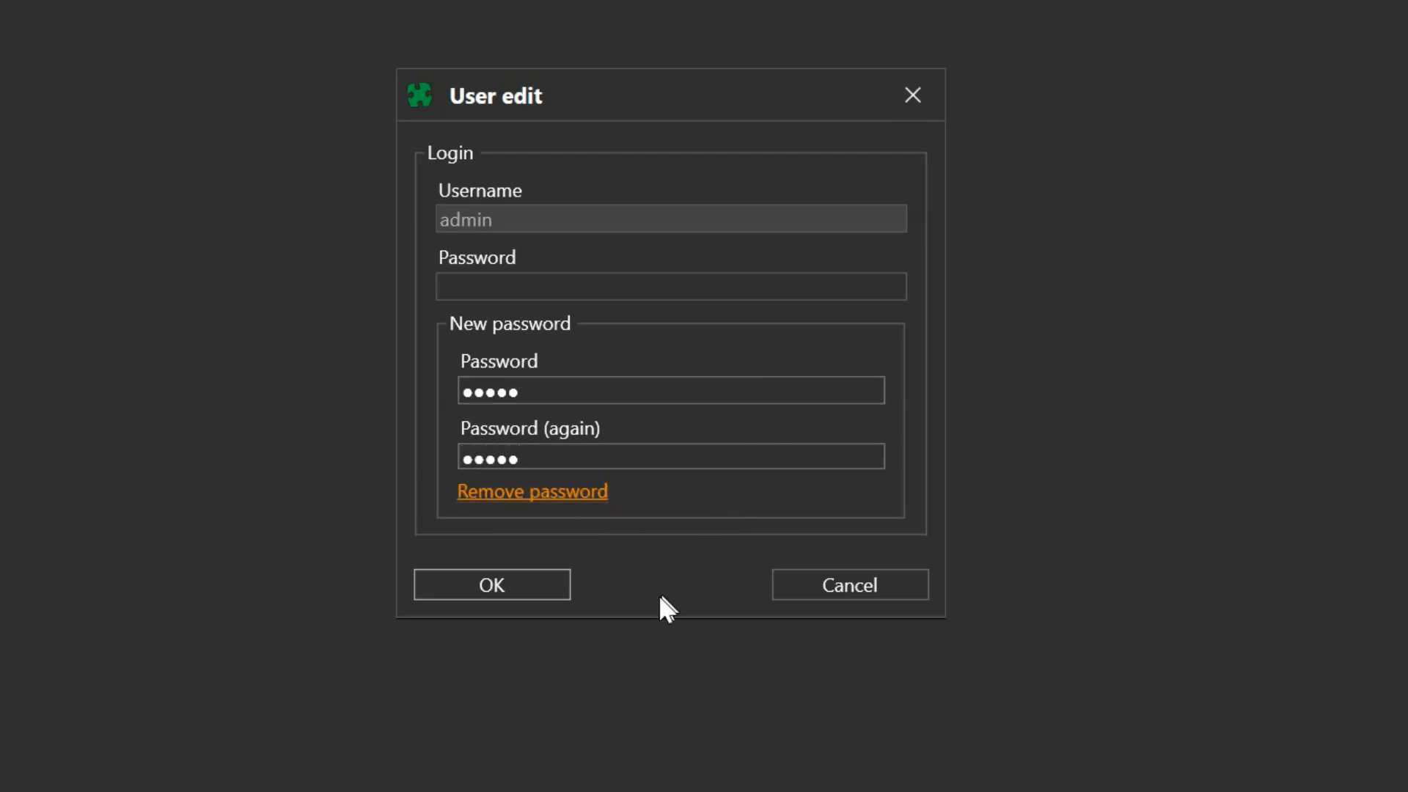
click(556, 577)
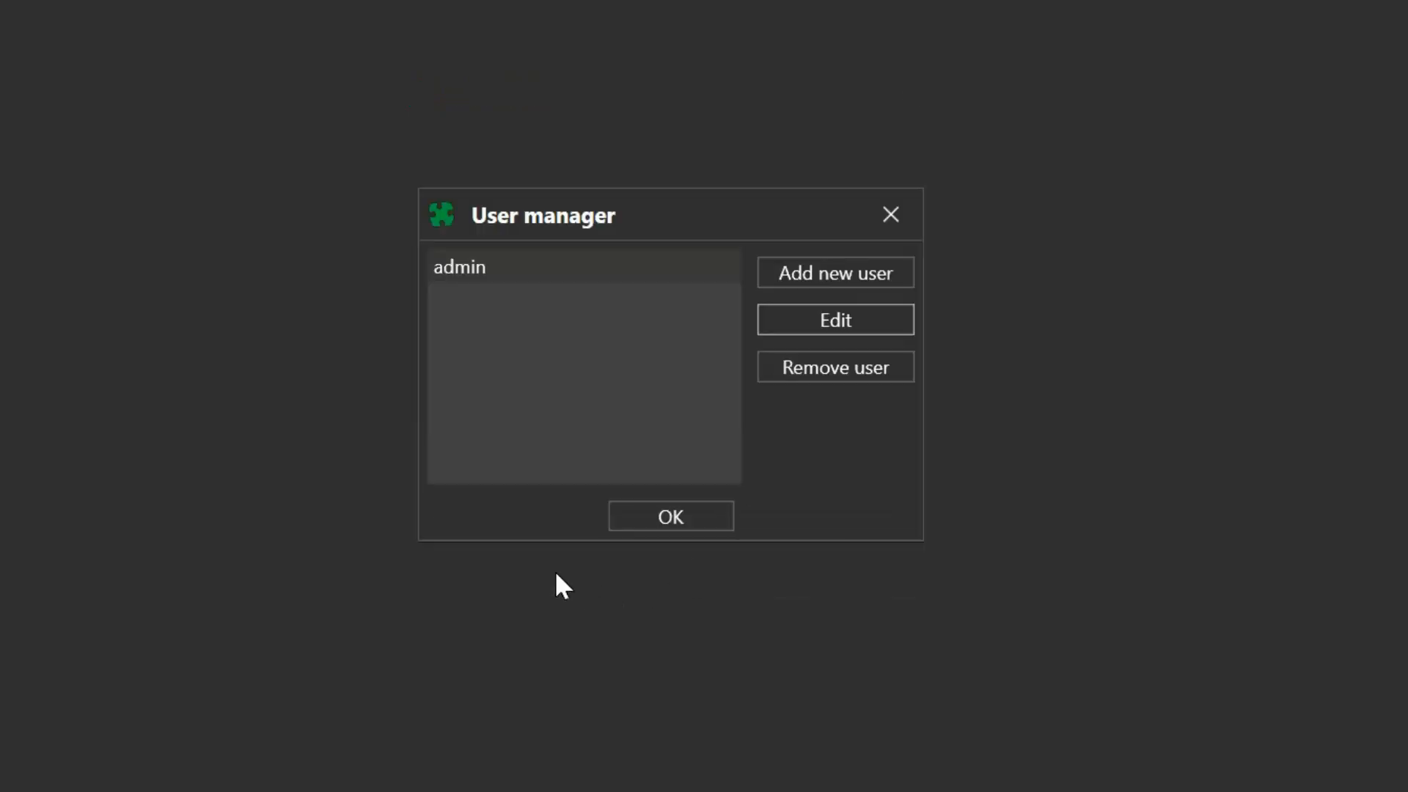
click(673, 465)
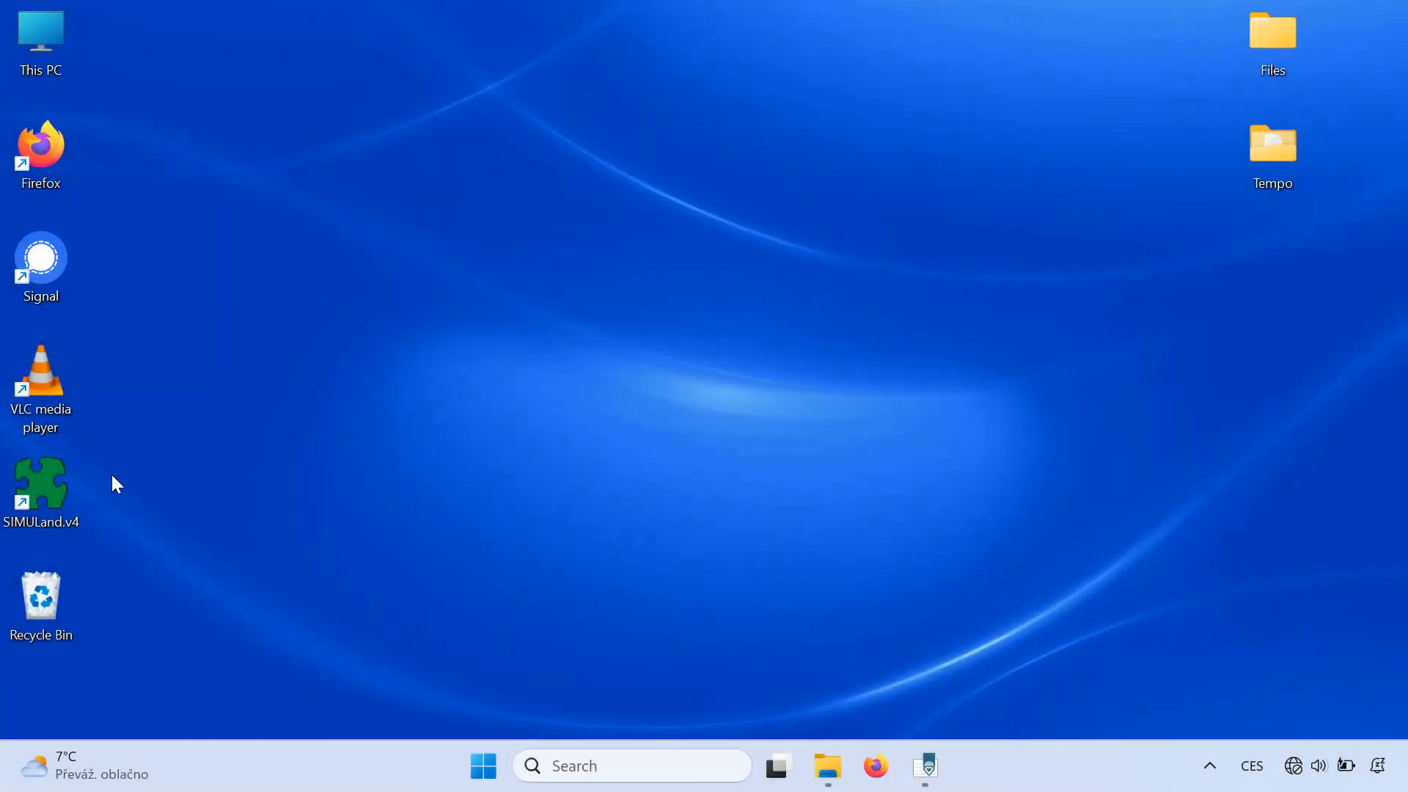
- Relaunch SIMULand.v4 from the desktop and log in as admin with the new password
double_click(72, 469)
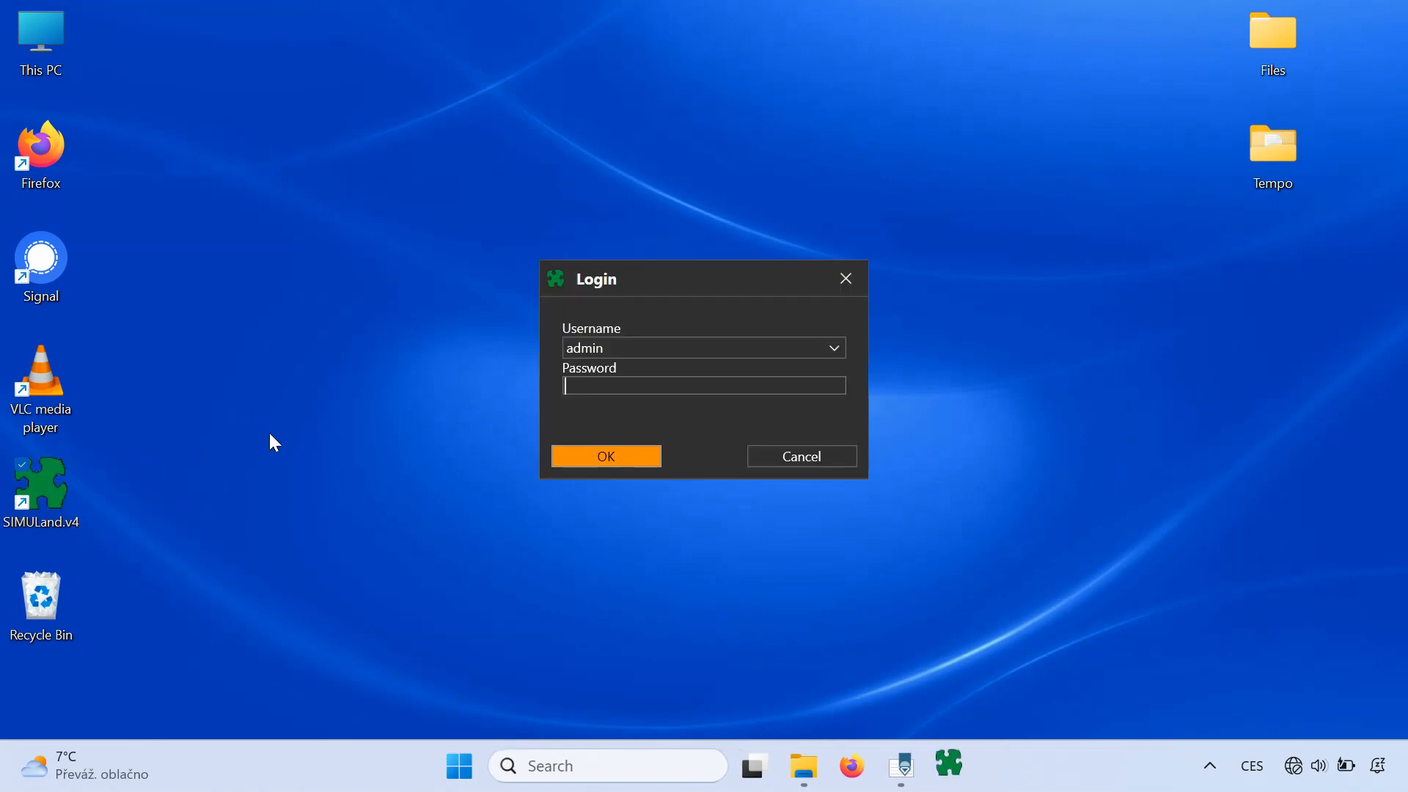
text(admin)
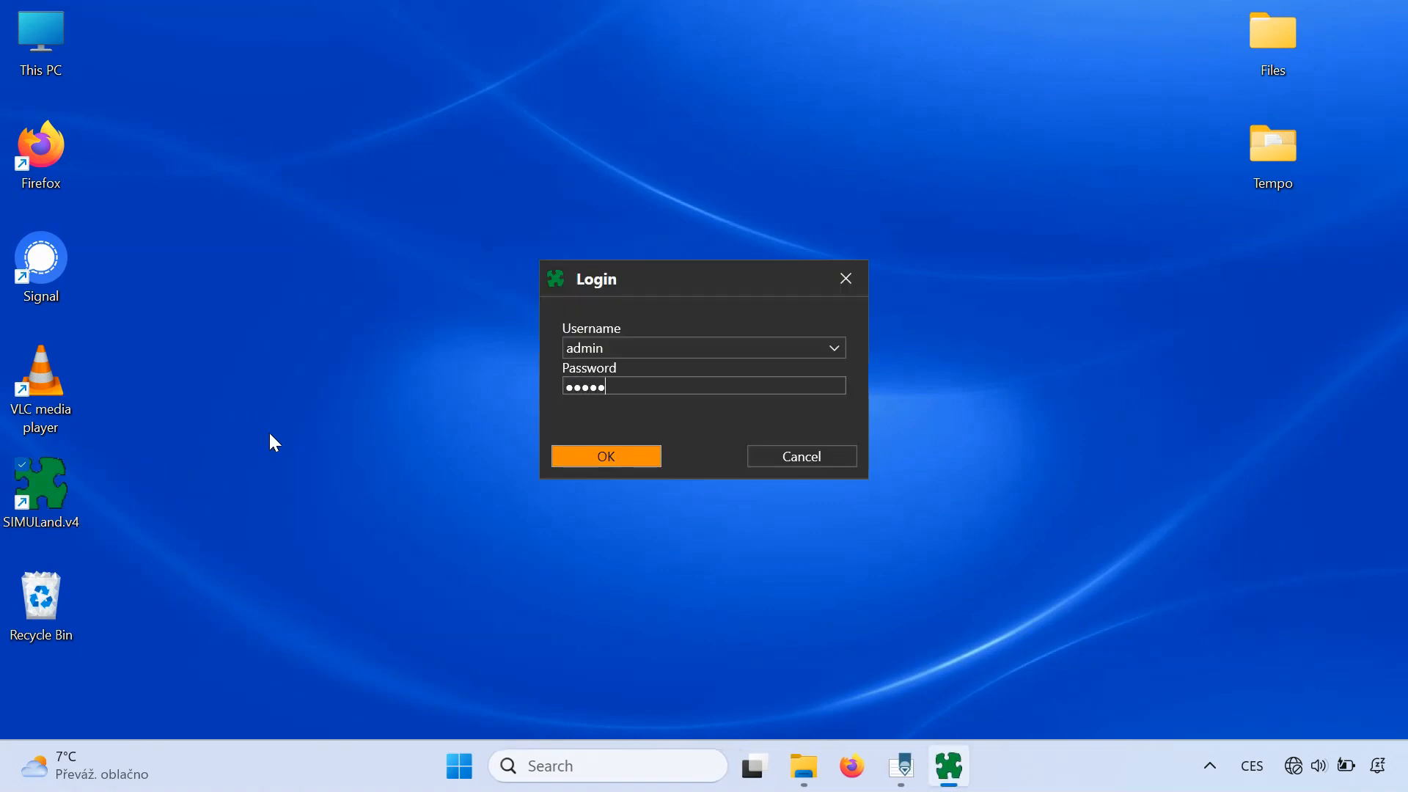
click(556, 455)
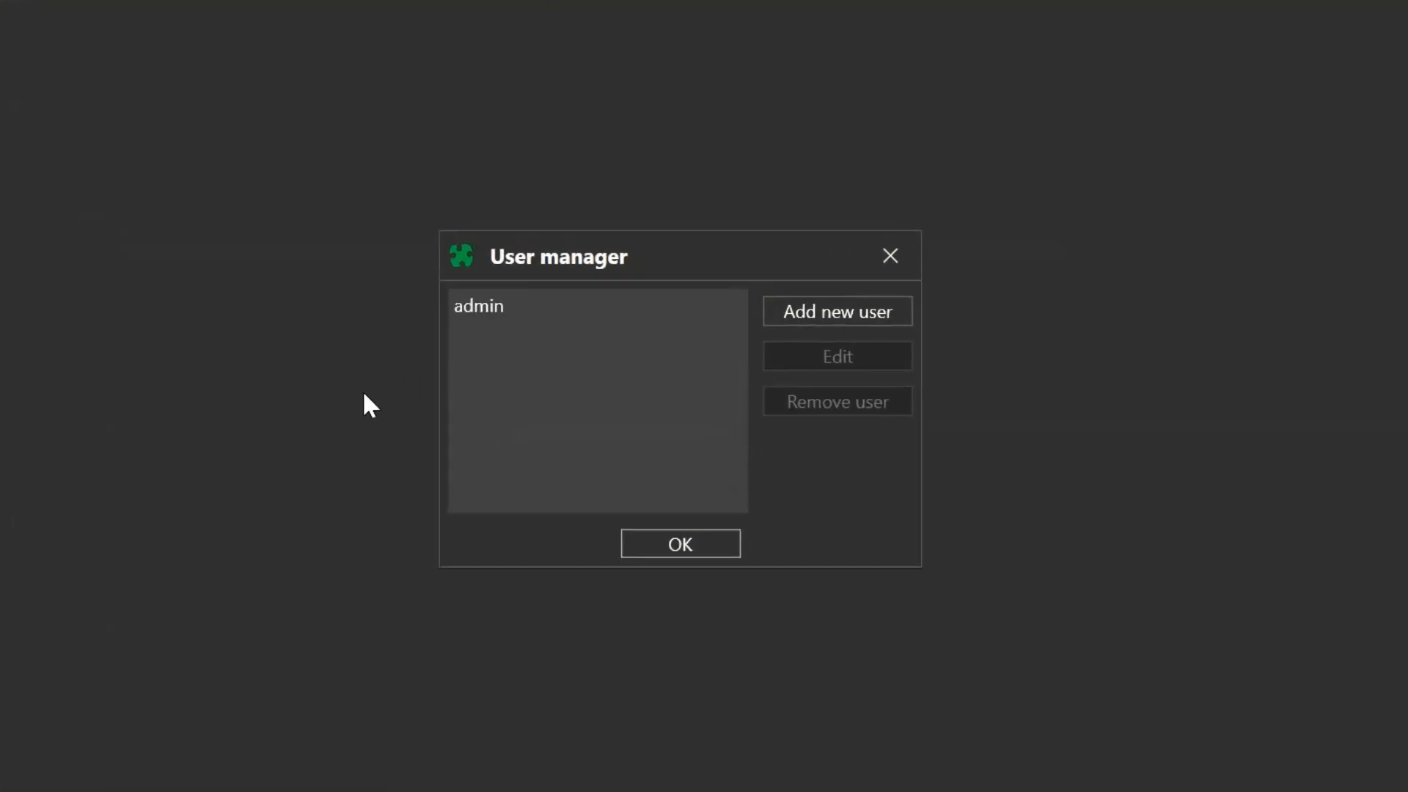
- Add a new user named 'user' and enter its password twice
click(801, 312)
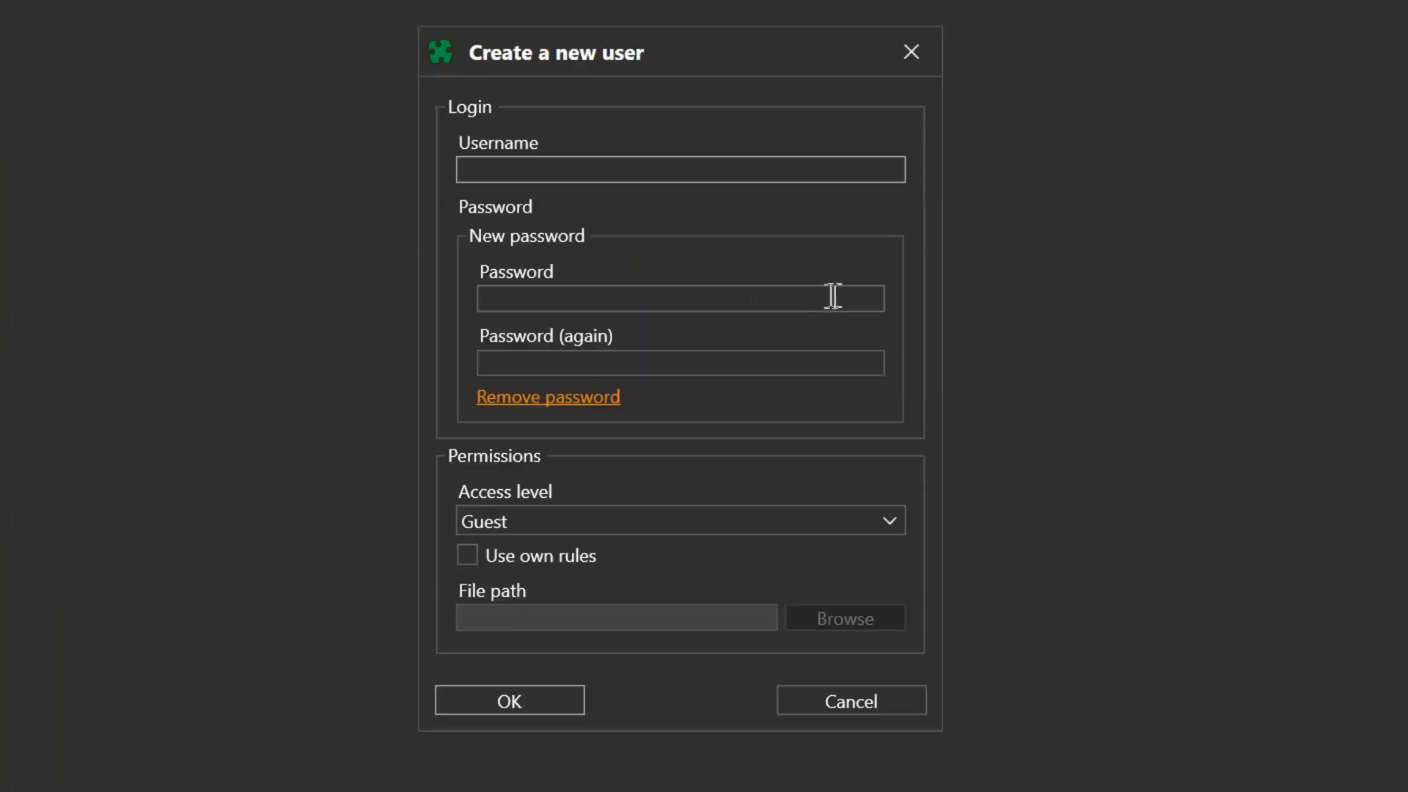
text(user)
key(Tab)
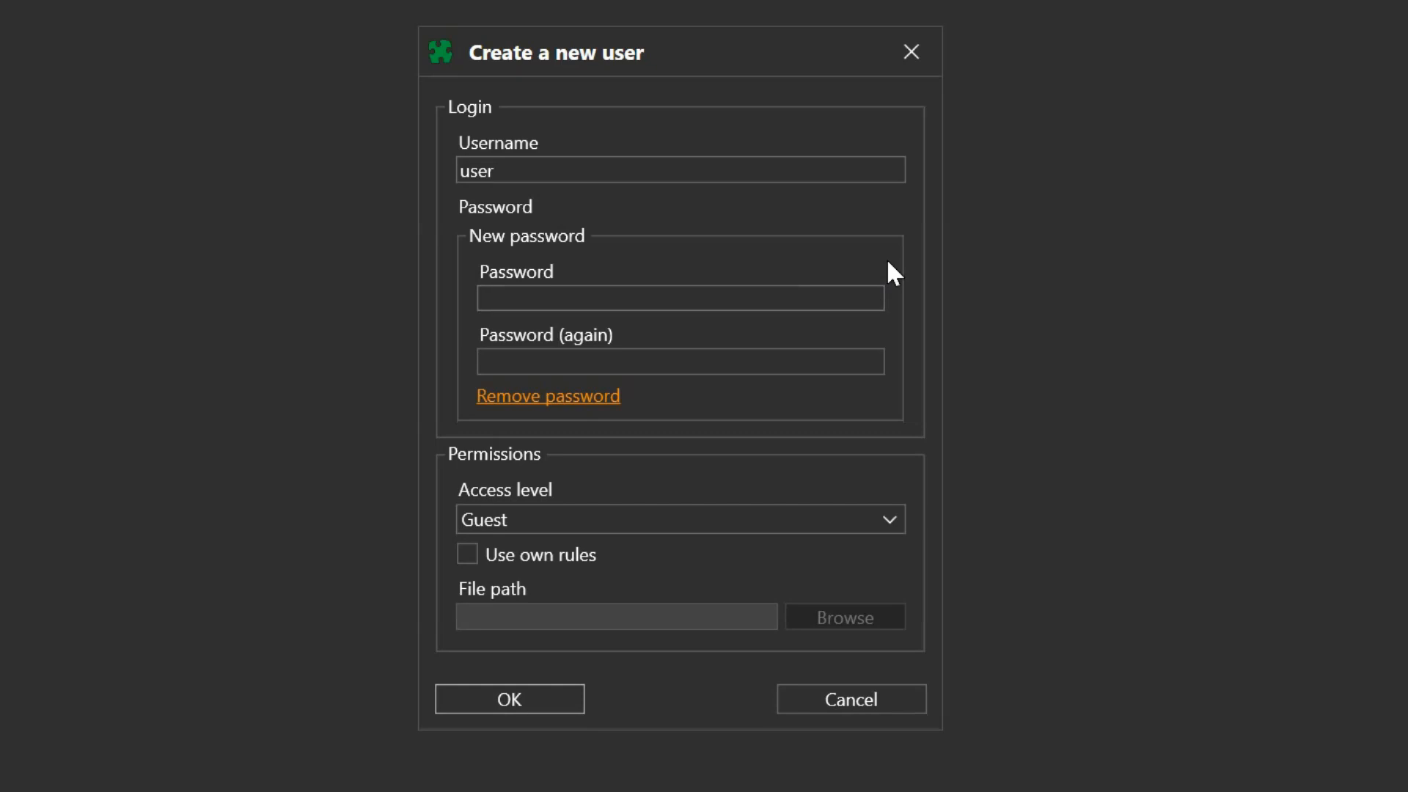
text(user)
key(Tab)
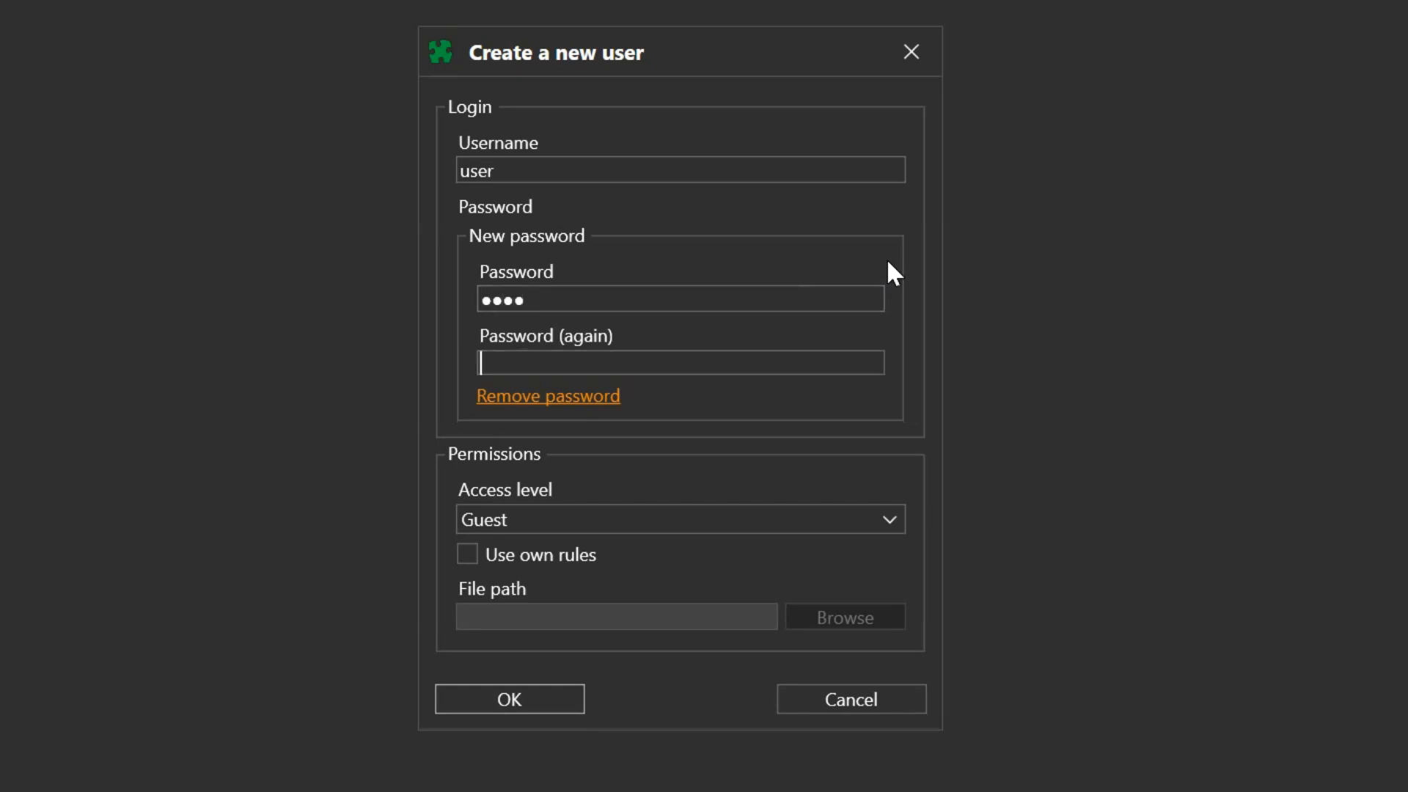
text(user)
- Keep Guest access, enable Use own rules, and bring up the Simuland.v4 AppData folder
click(896, 513)
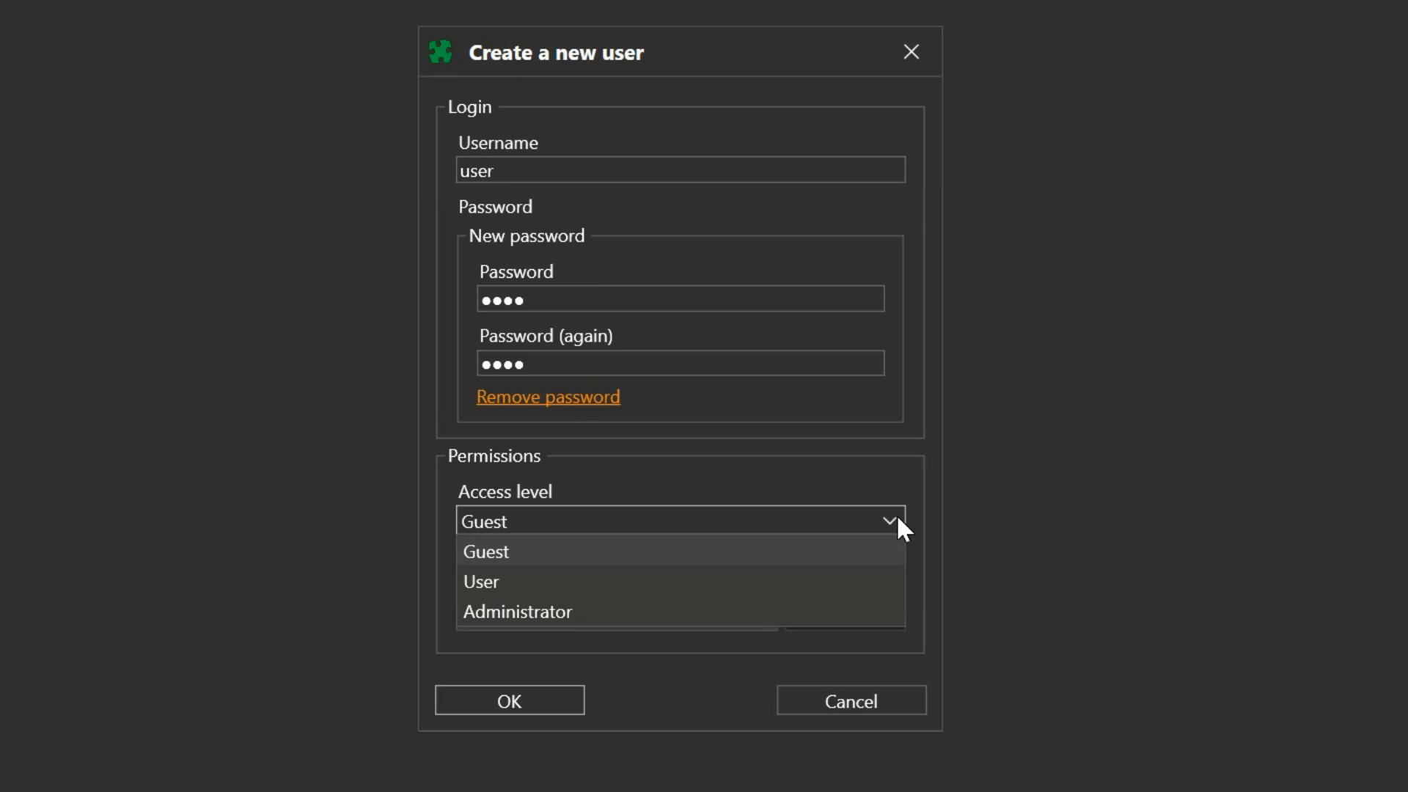
click(897, 517)
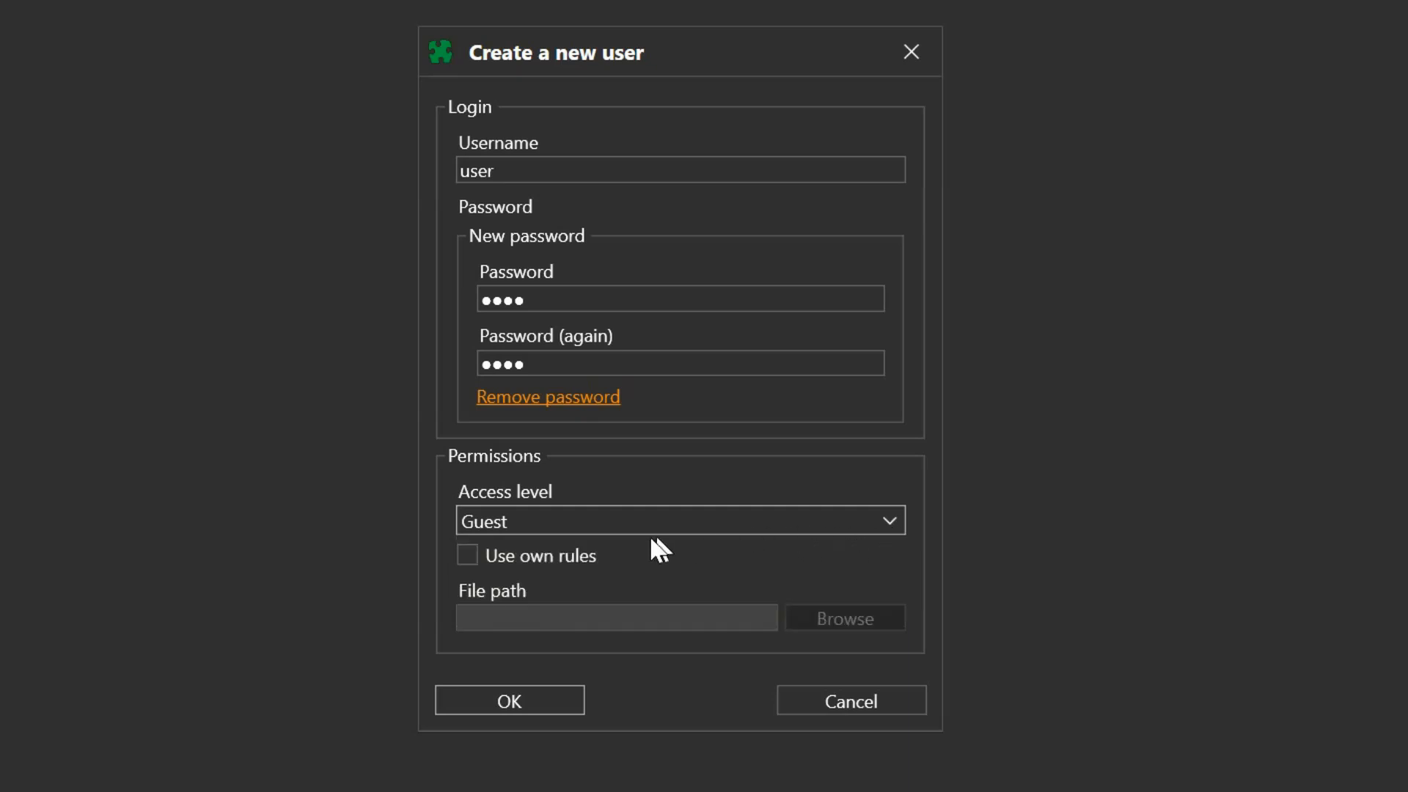
click(463, 561)
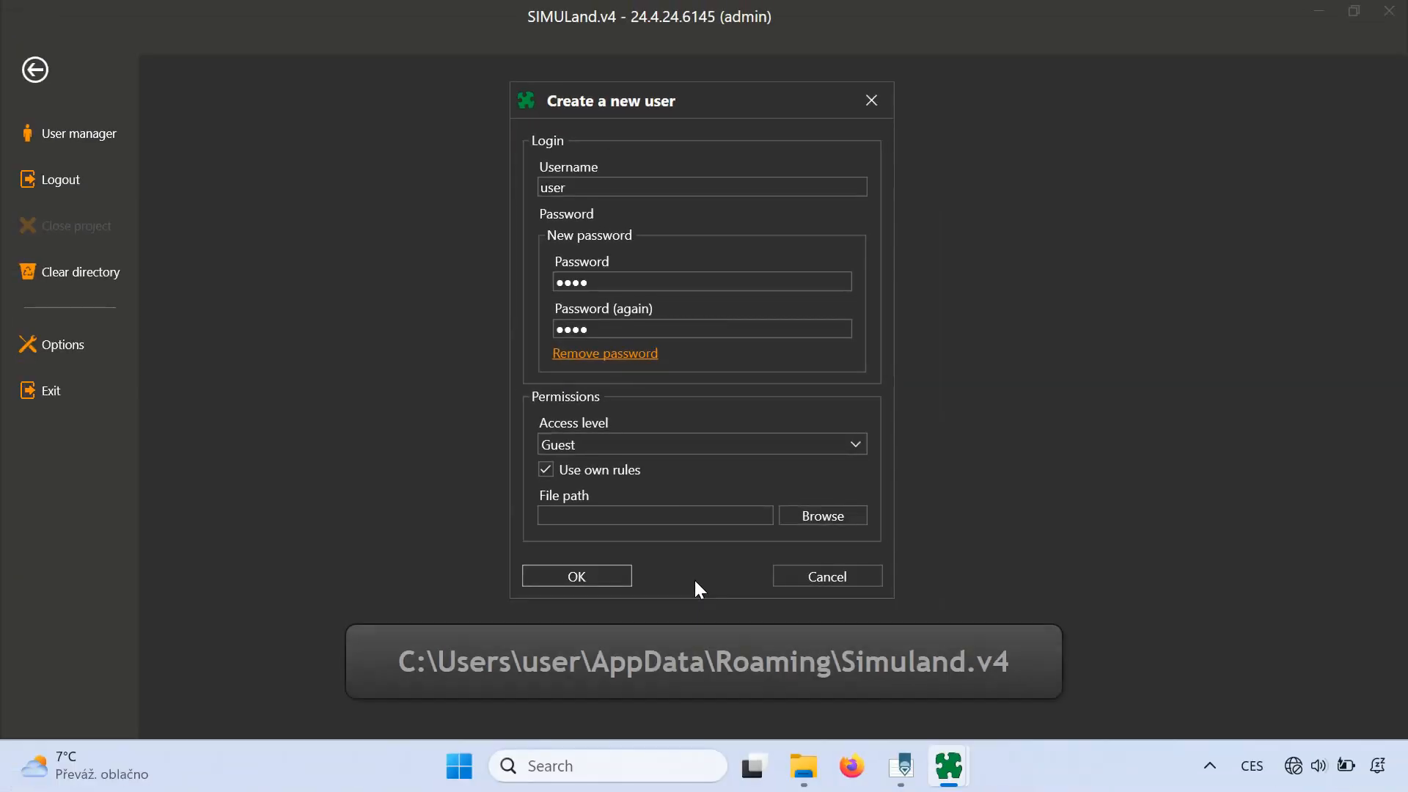
click(803, 766)
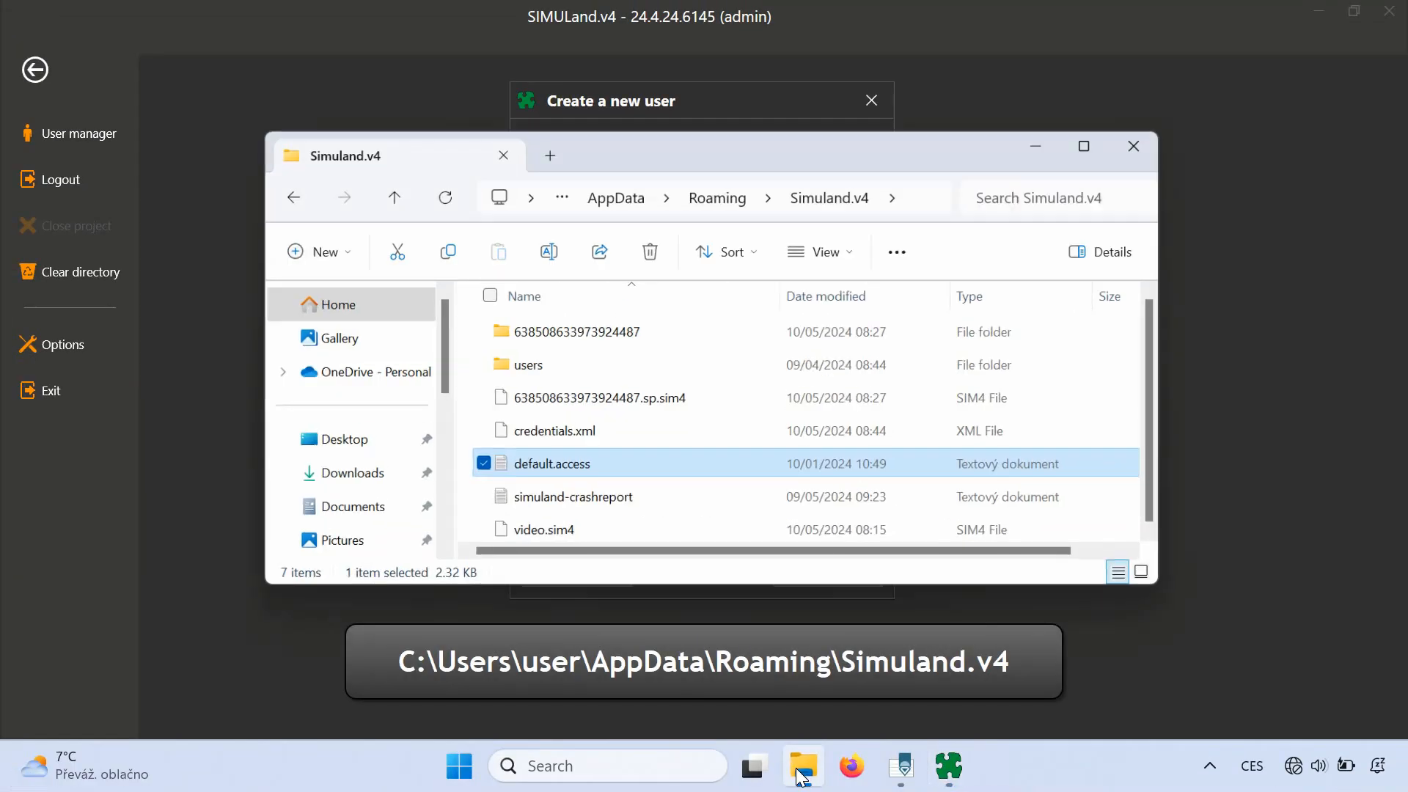
- Open default.access from the Simuland.v4 folder in PSPad for editing
right_click(698, 457)
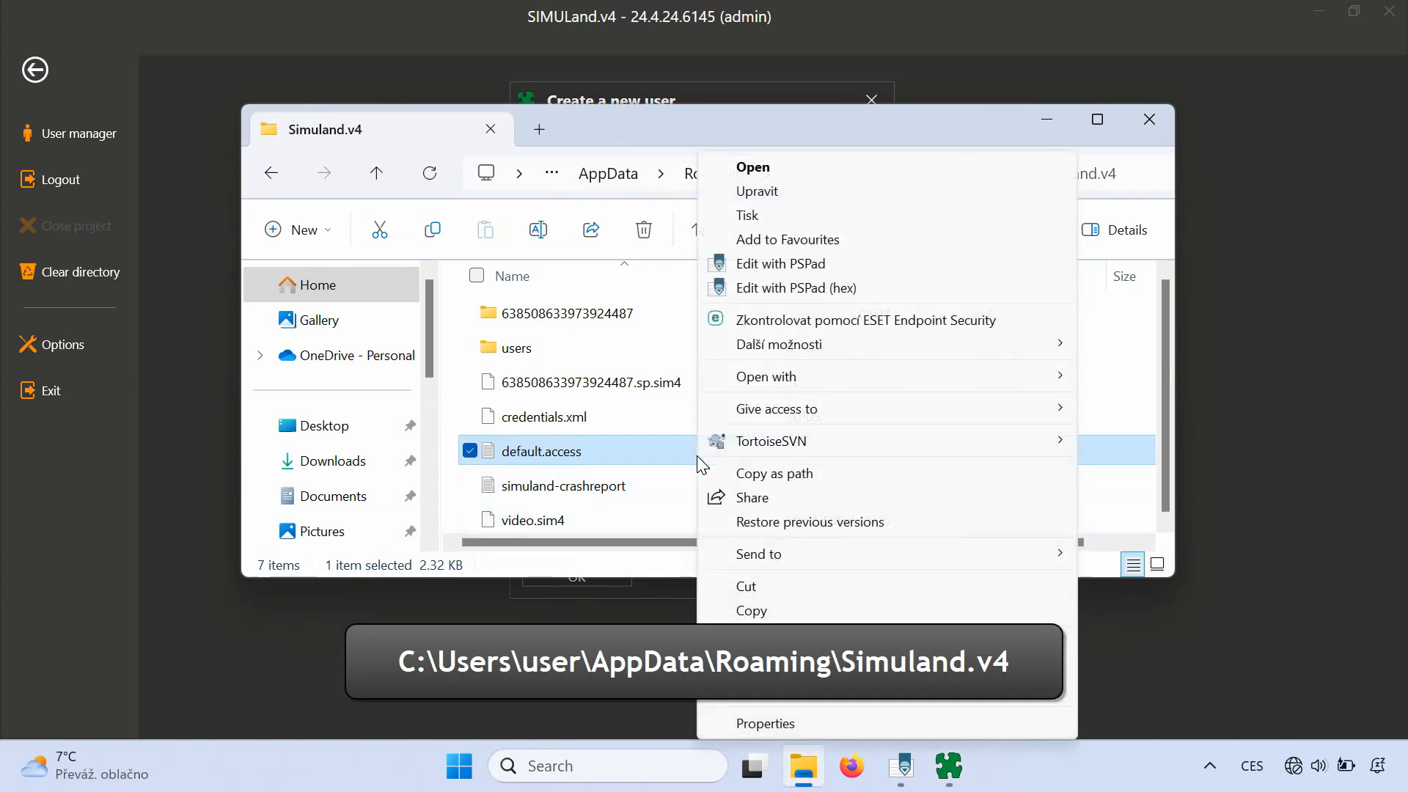
click(792, 264)
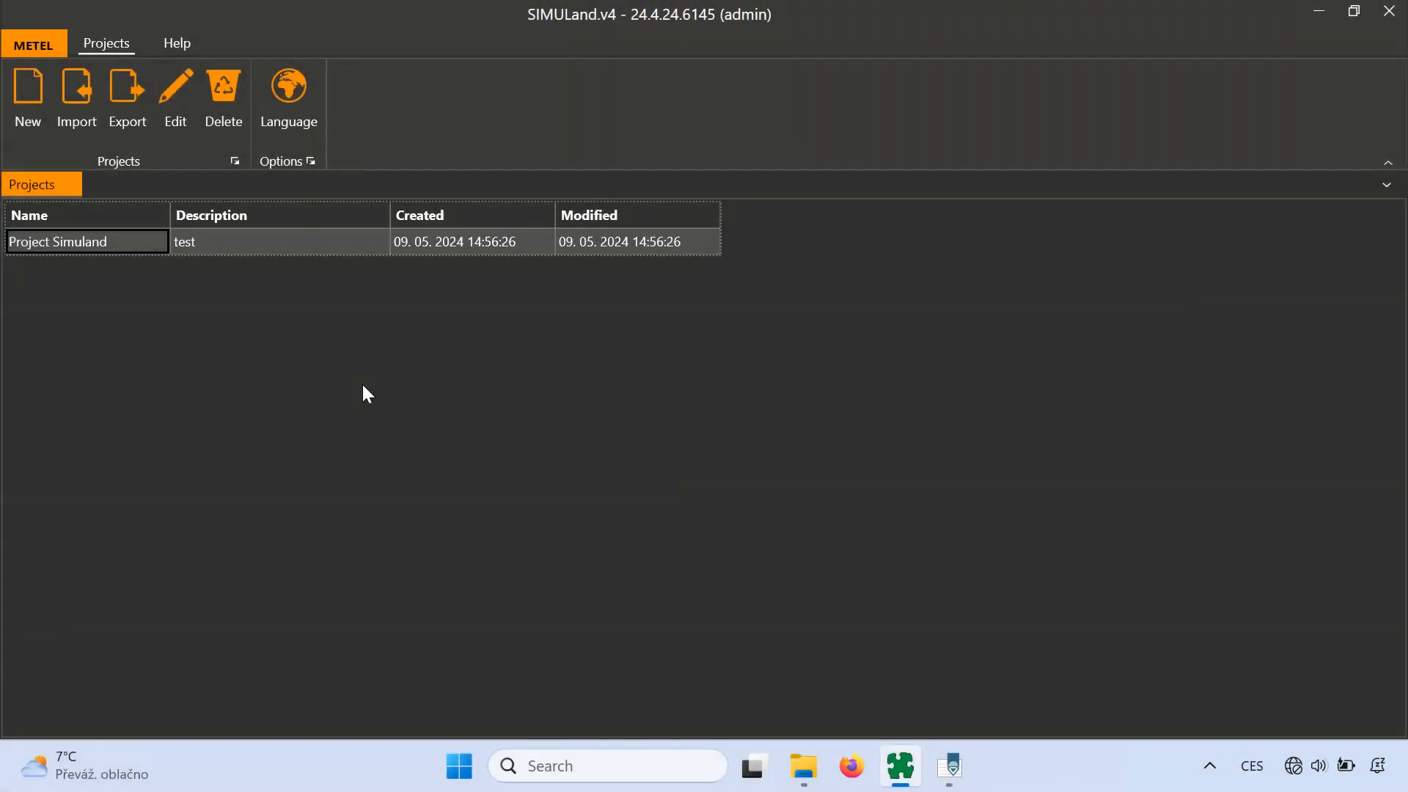
- Open Project Simuland and device 10.79.4.94's configuration with internal keys shown
double_click(147, 244)
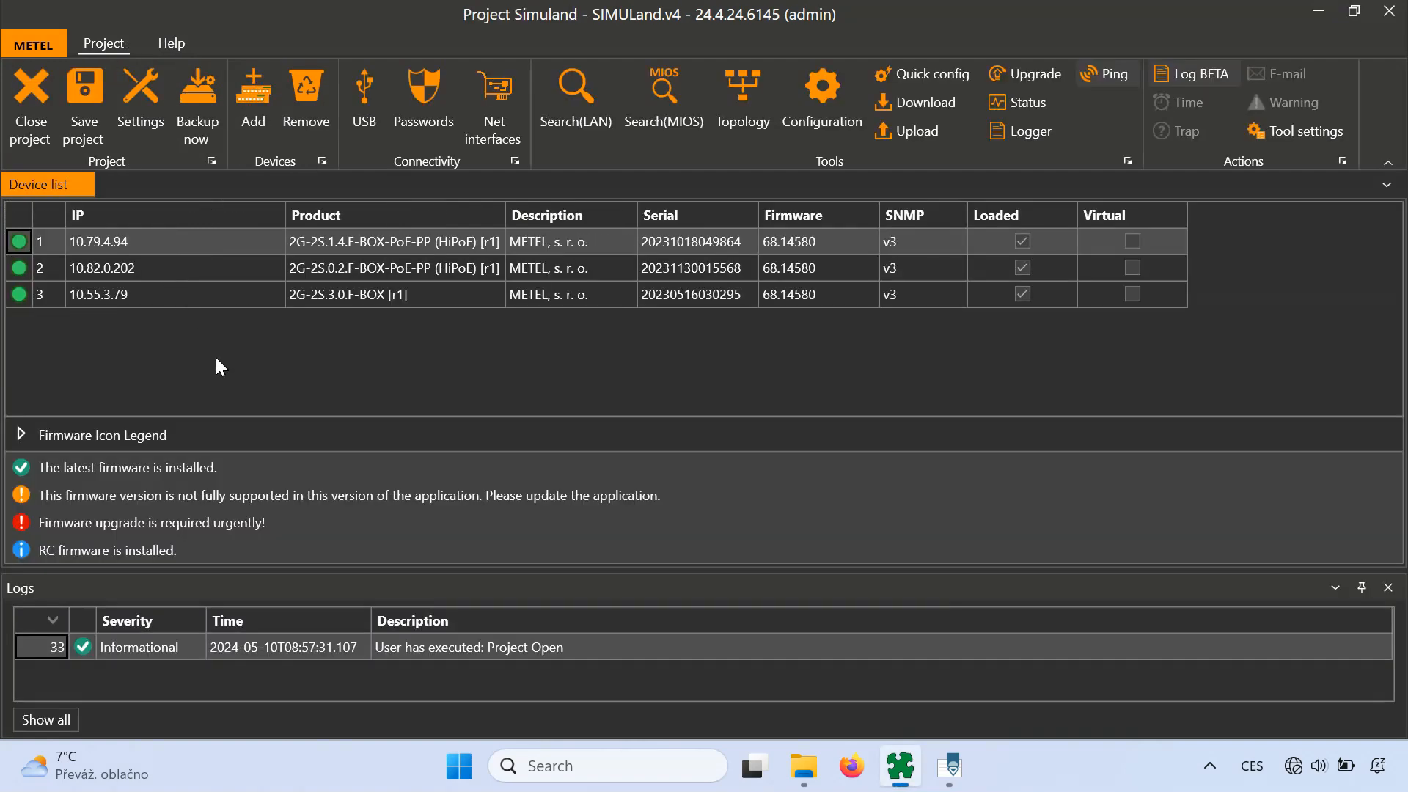
click(21, 434)
double_click(174, 240)
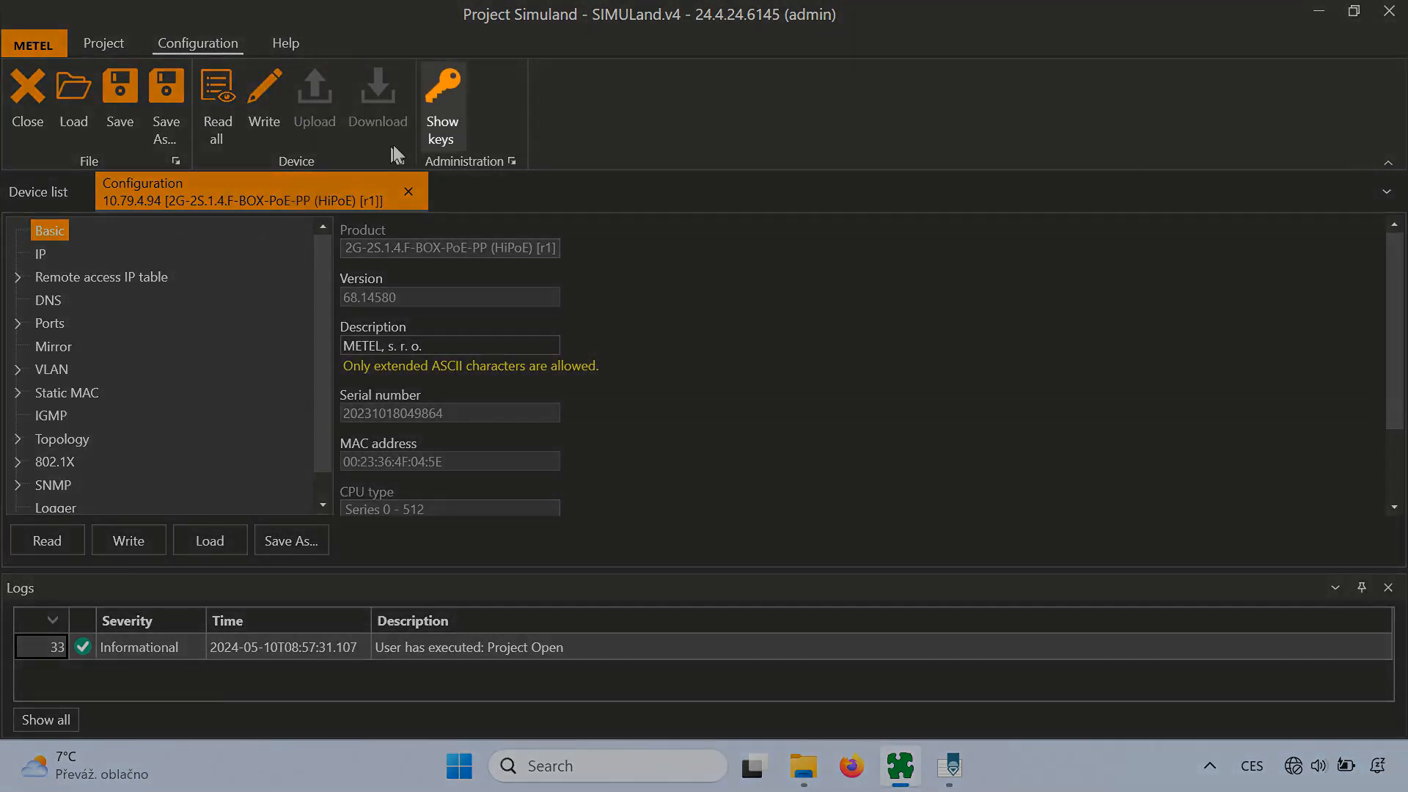
click(451, 107)
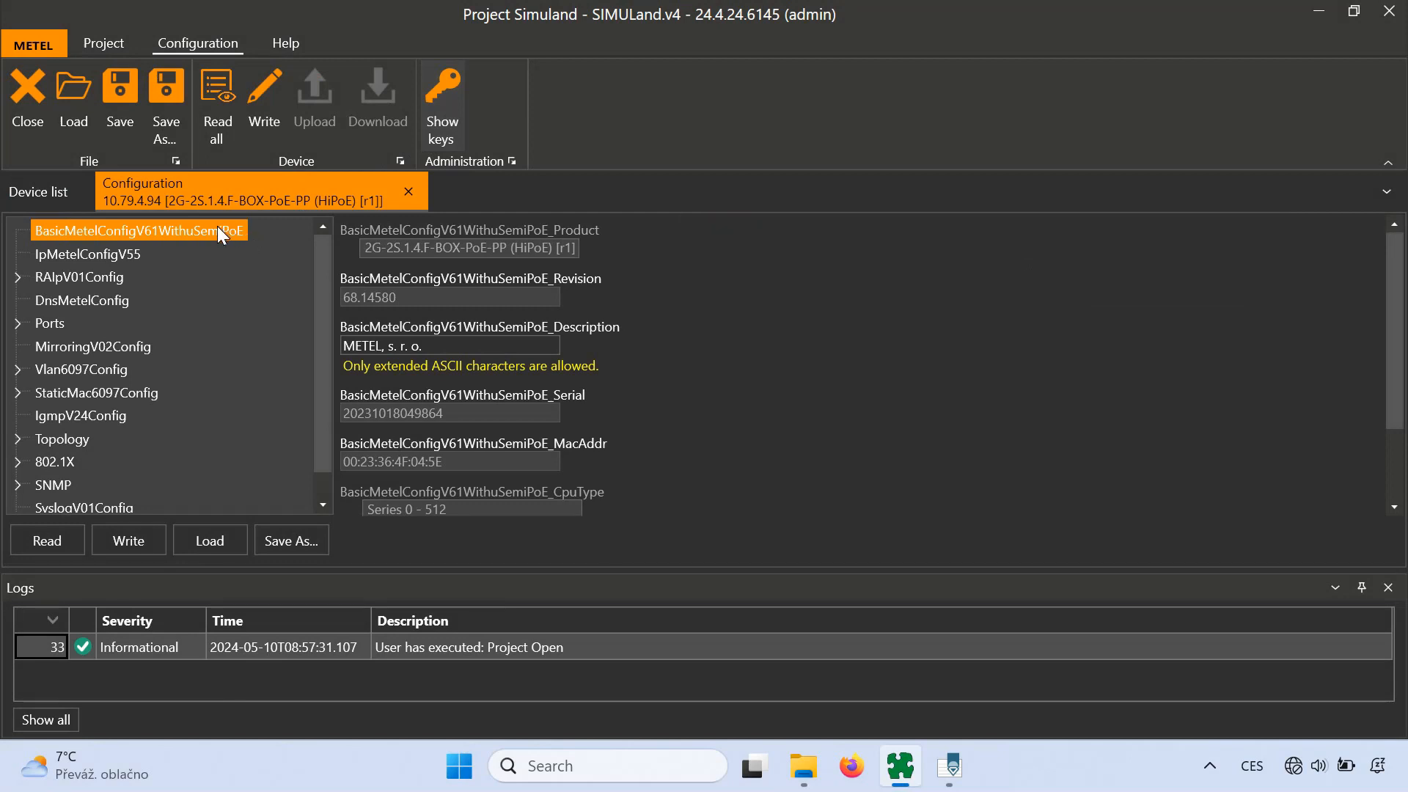
- Copy the BasicMetelConfigV61WithuSemiPoE section key and return to default.access.txt in PSPad
right_click(218, 226)
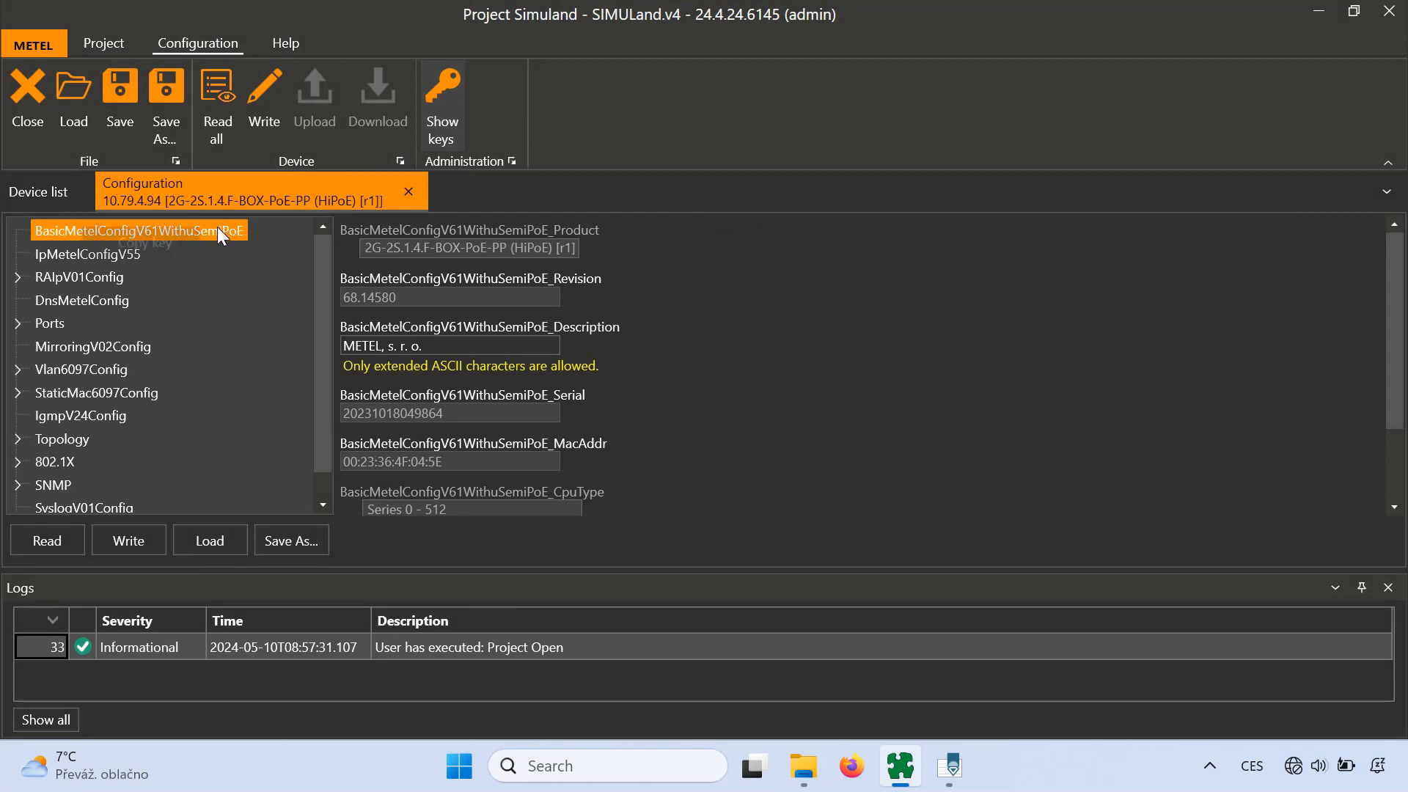
click(96, 239)
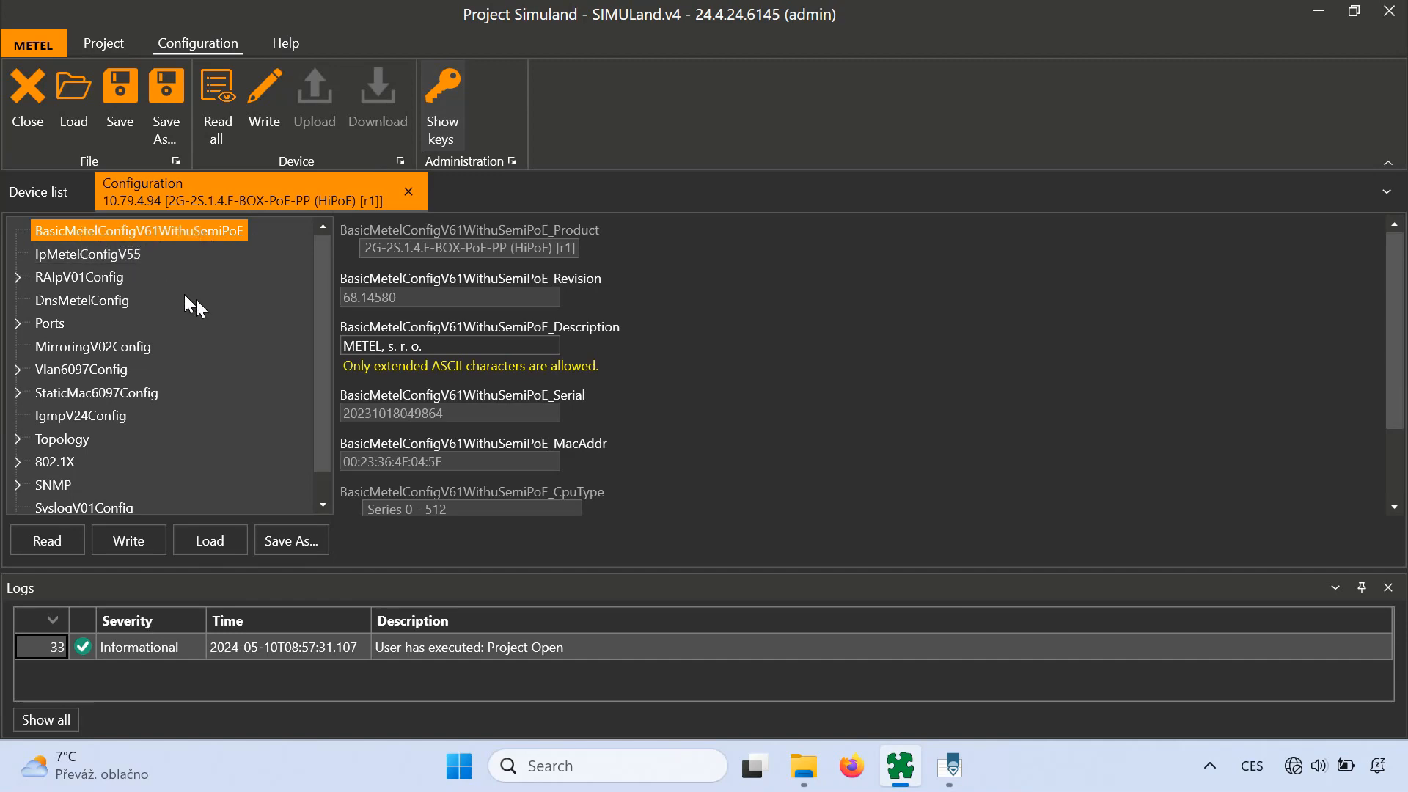
mouse_move(950, 766)
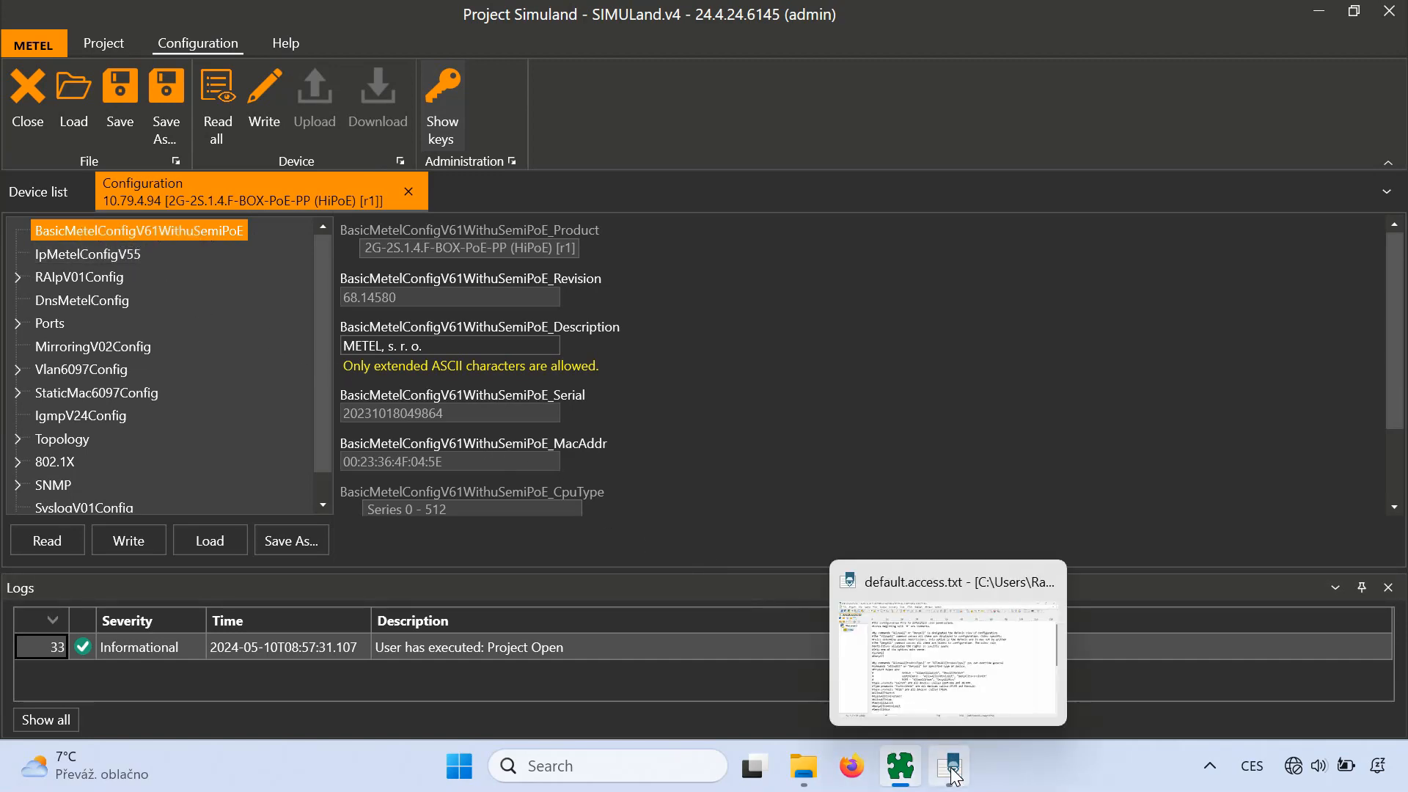
click(936, 671)
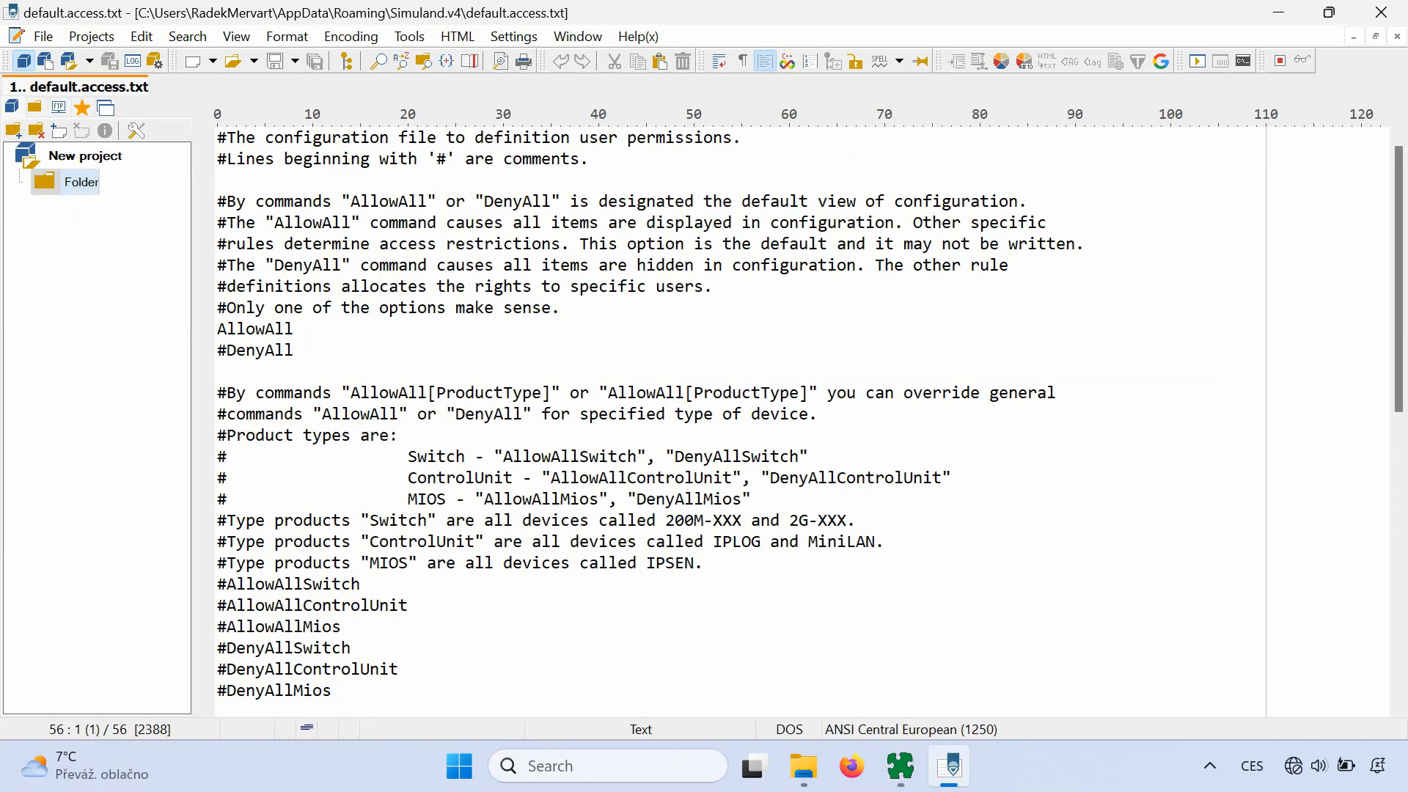
- Add the BasicMetelConfigV61WithuSemiPoE key with a 'user = x' line below it and save the file
scroll(734, 421, down, 6)
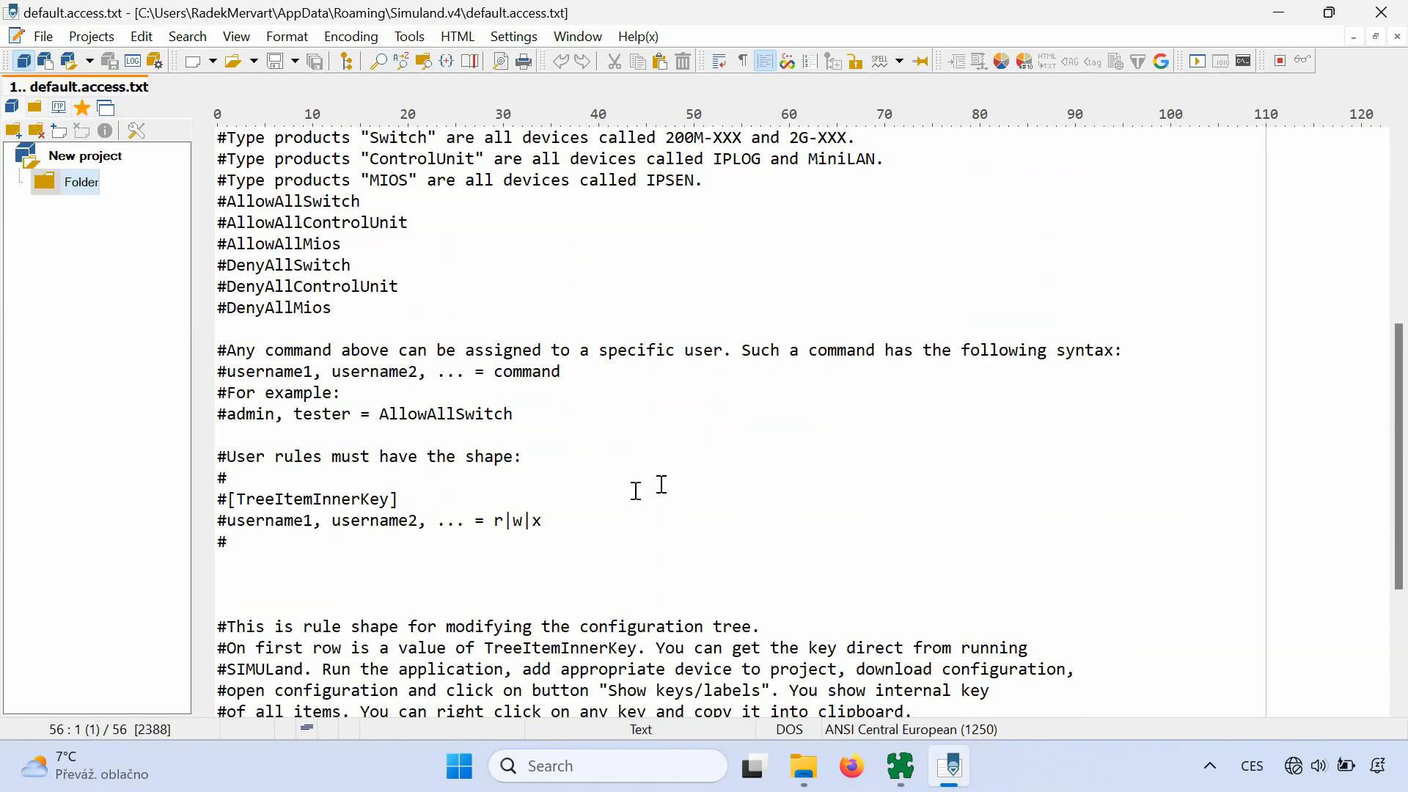
click(315, 584)
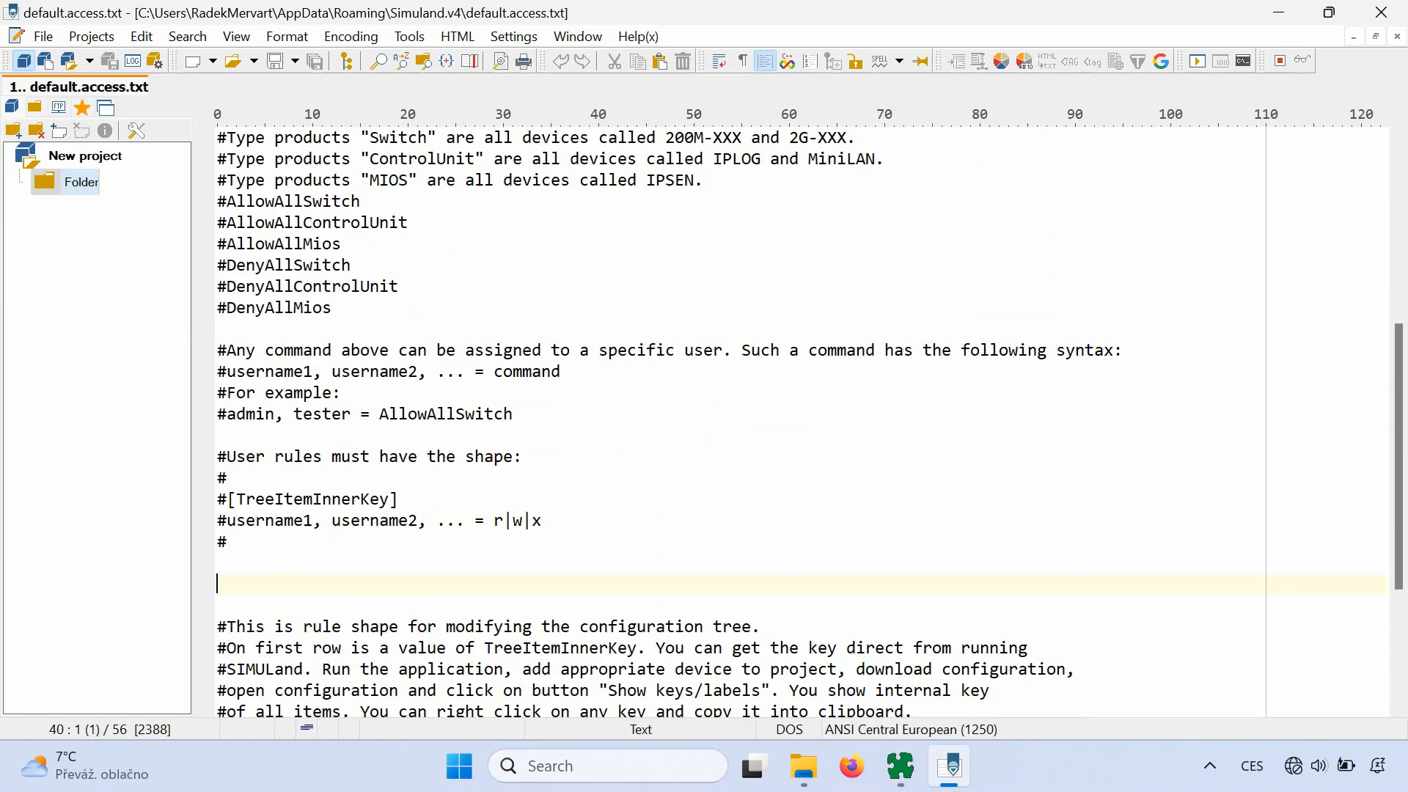
text([BasicMetelConfigV61WithuSemiPoE])
key(Return)
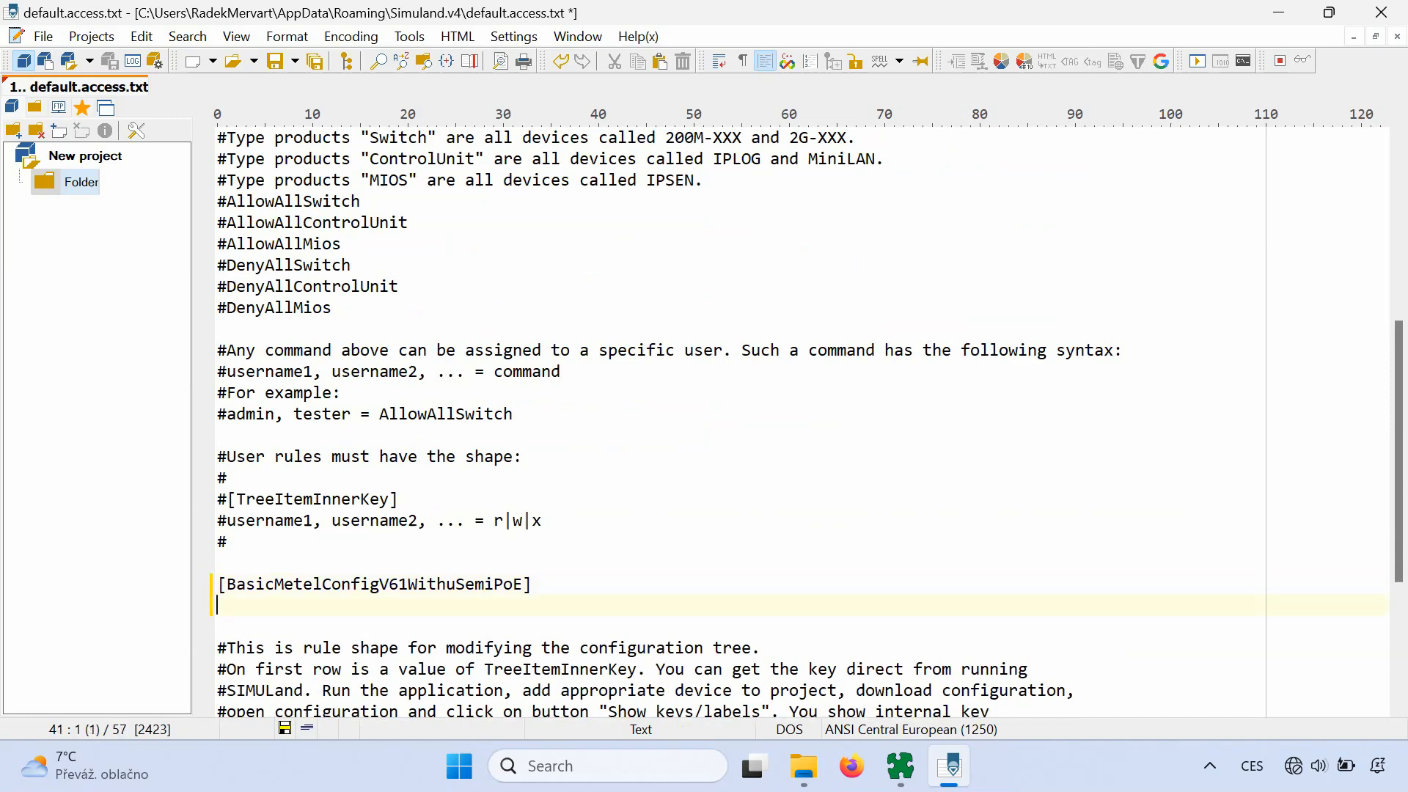
text(user = x)
key(ctrl+s)
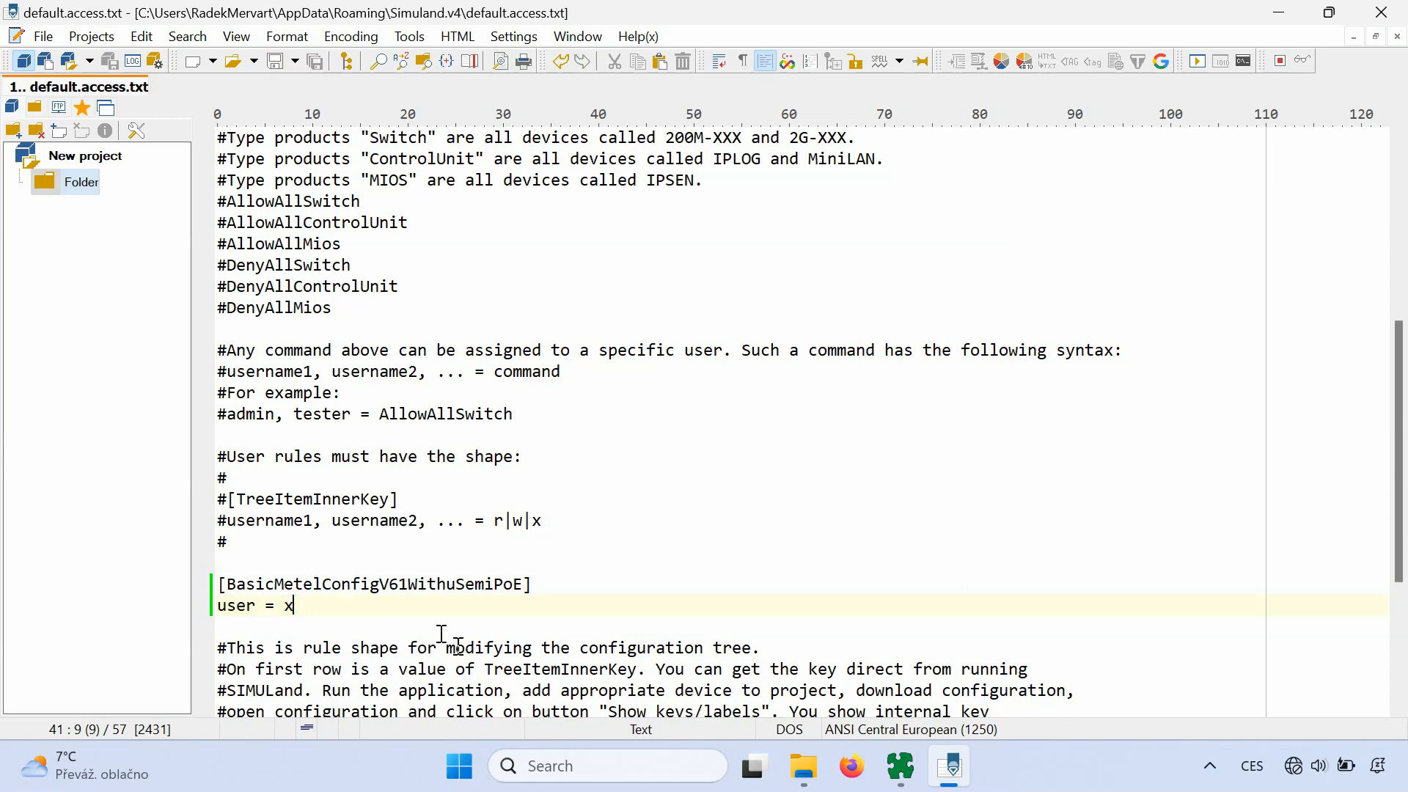
click(900, 765)
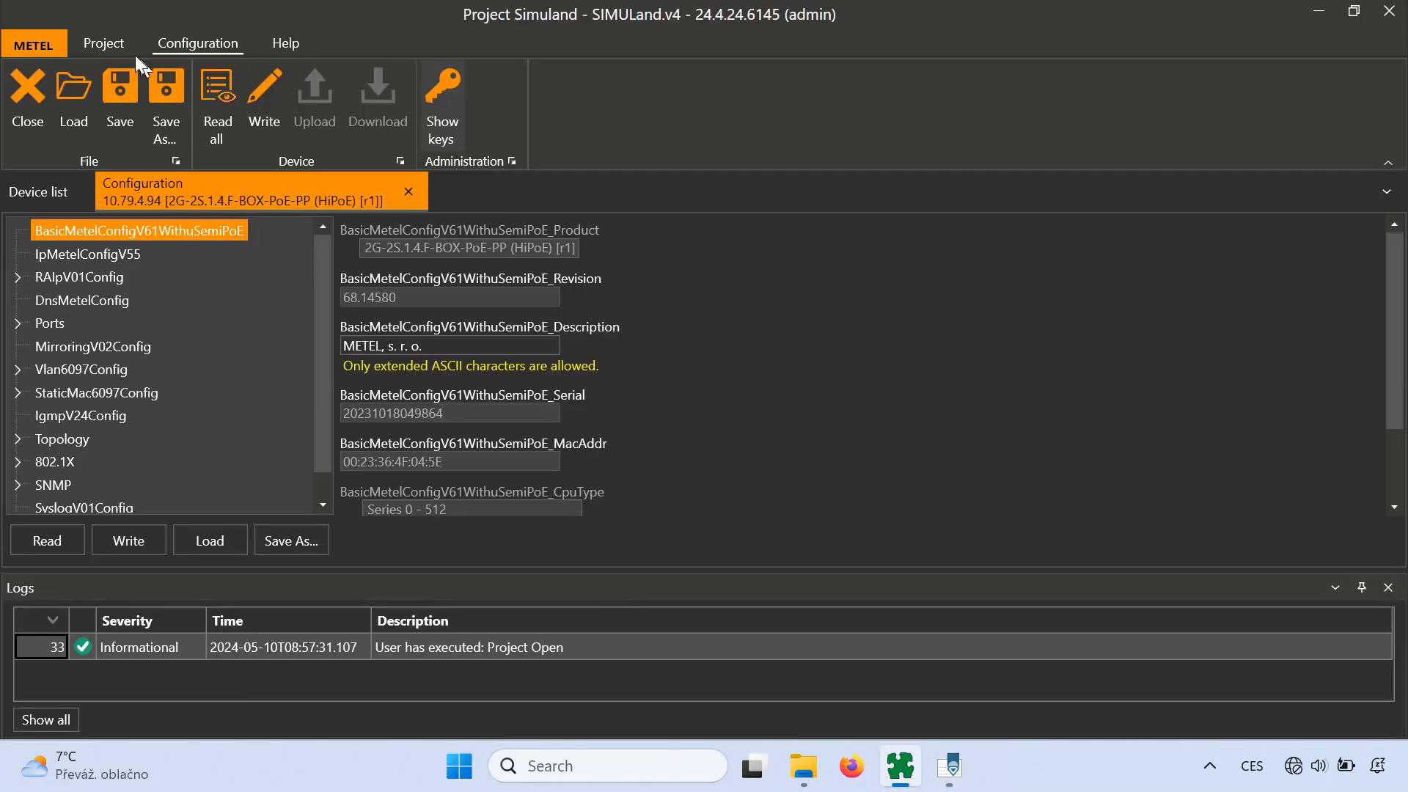
- Set default.access.txt as the own rules file for the 'user' account and close User manager
click(45, 46)
click(76, 134)
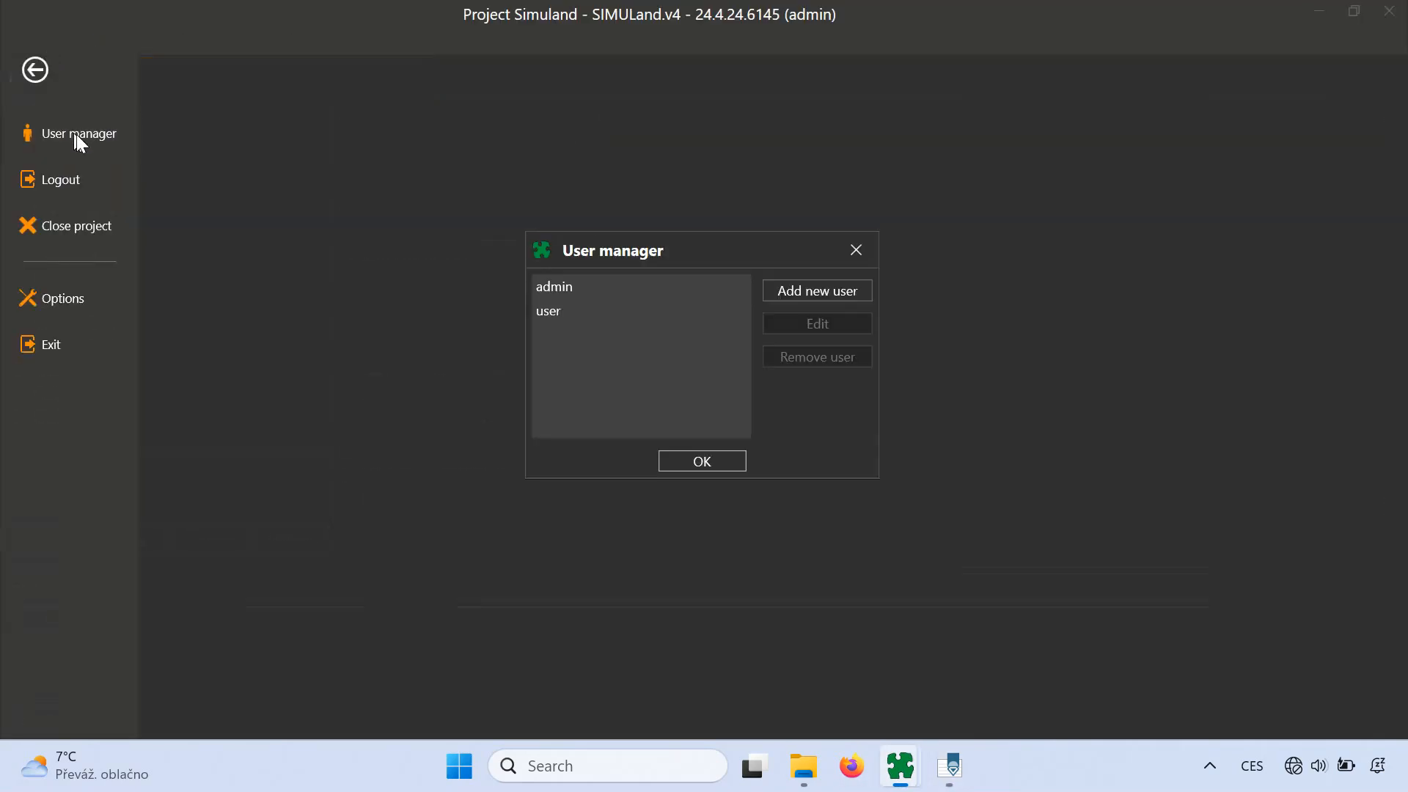
click(599, 318)
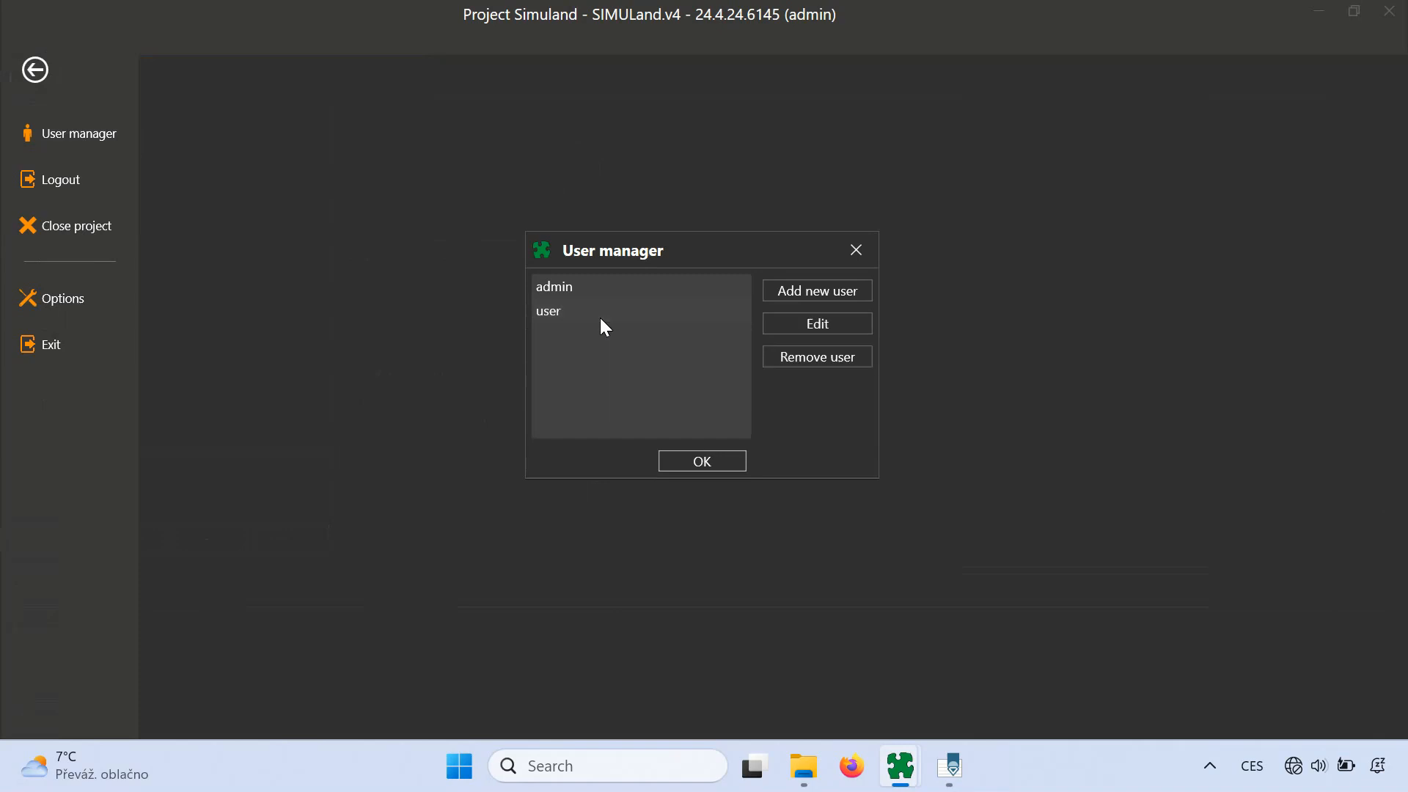
click(772, 324)
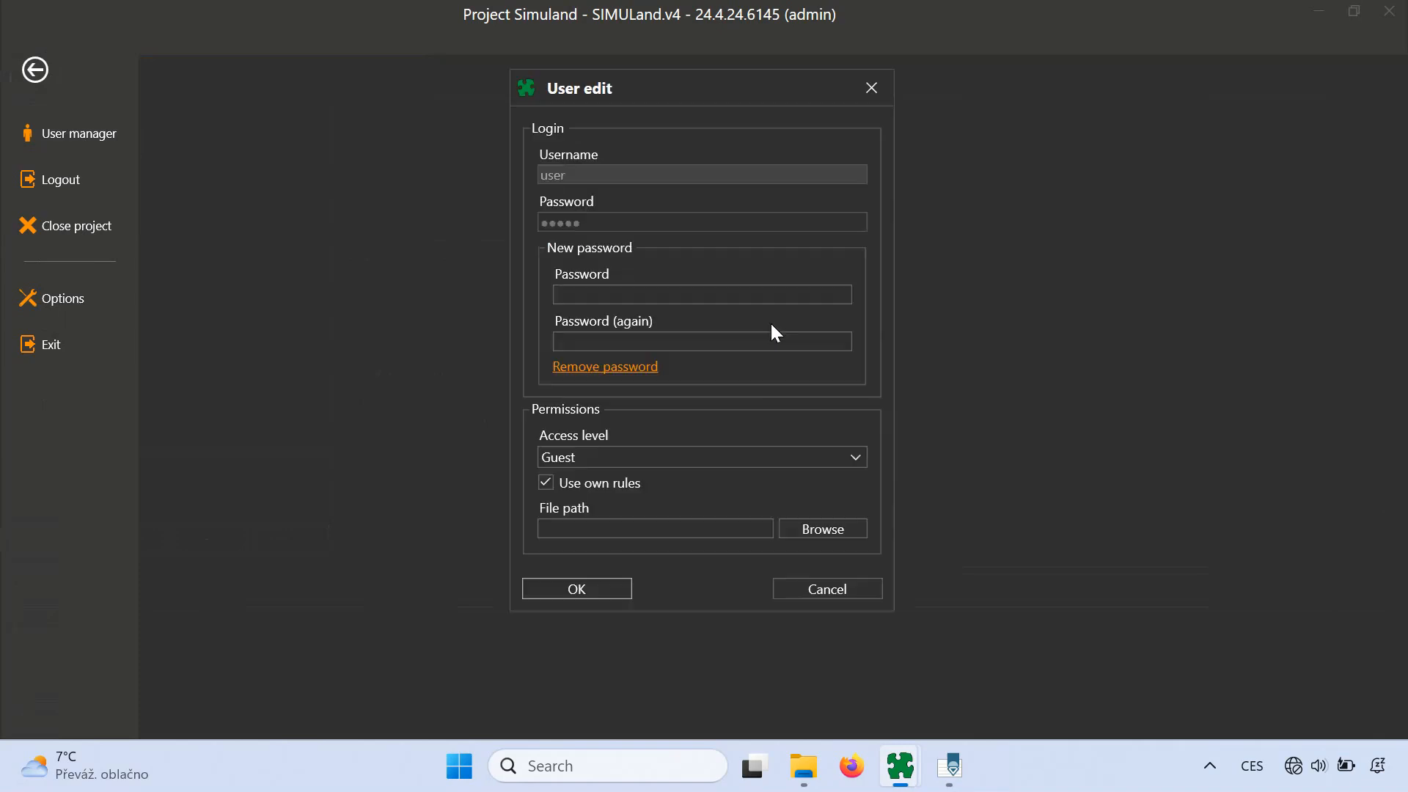
click(856, 531)
click(832, 387)
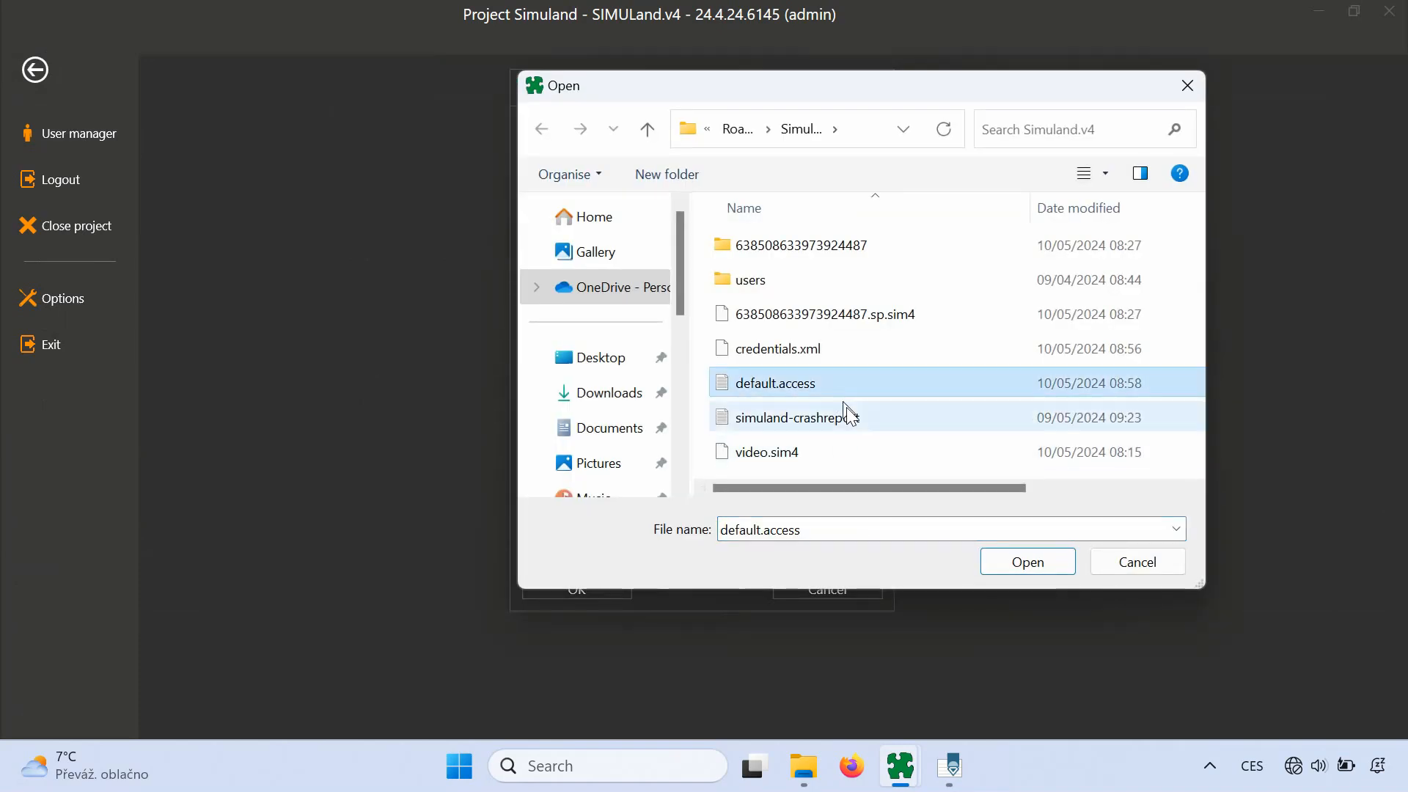
click(982, 562)
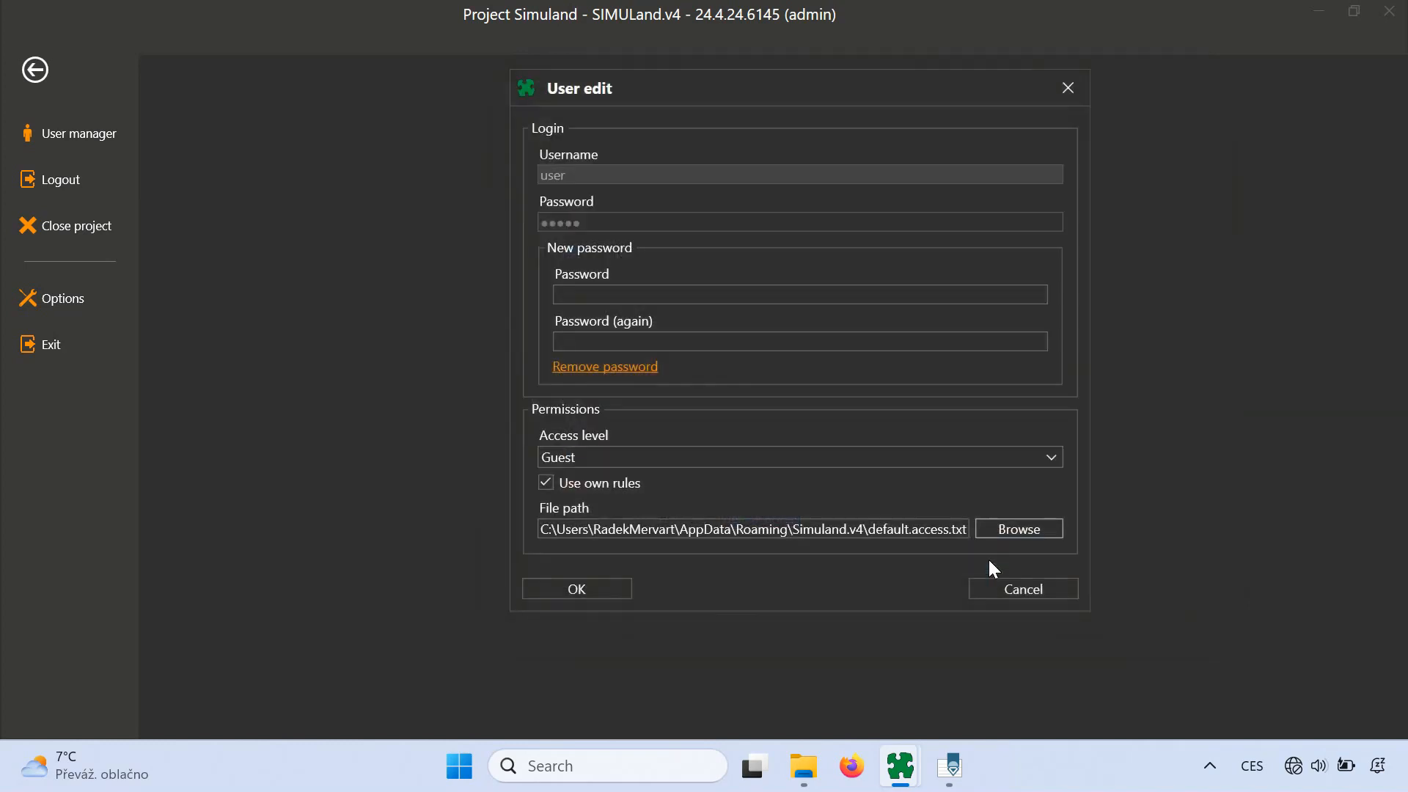
click(617, 585)
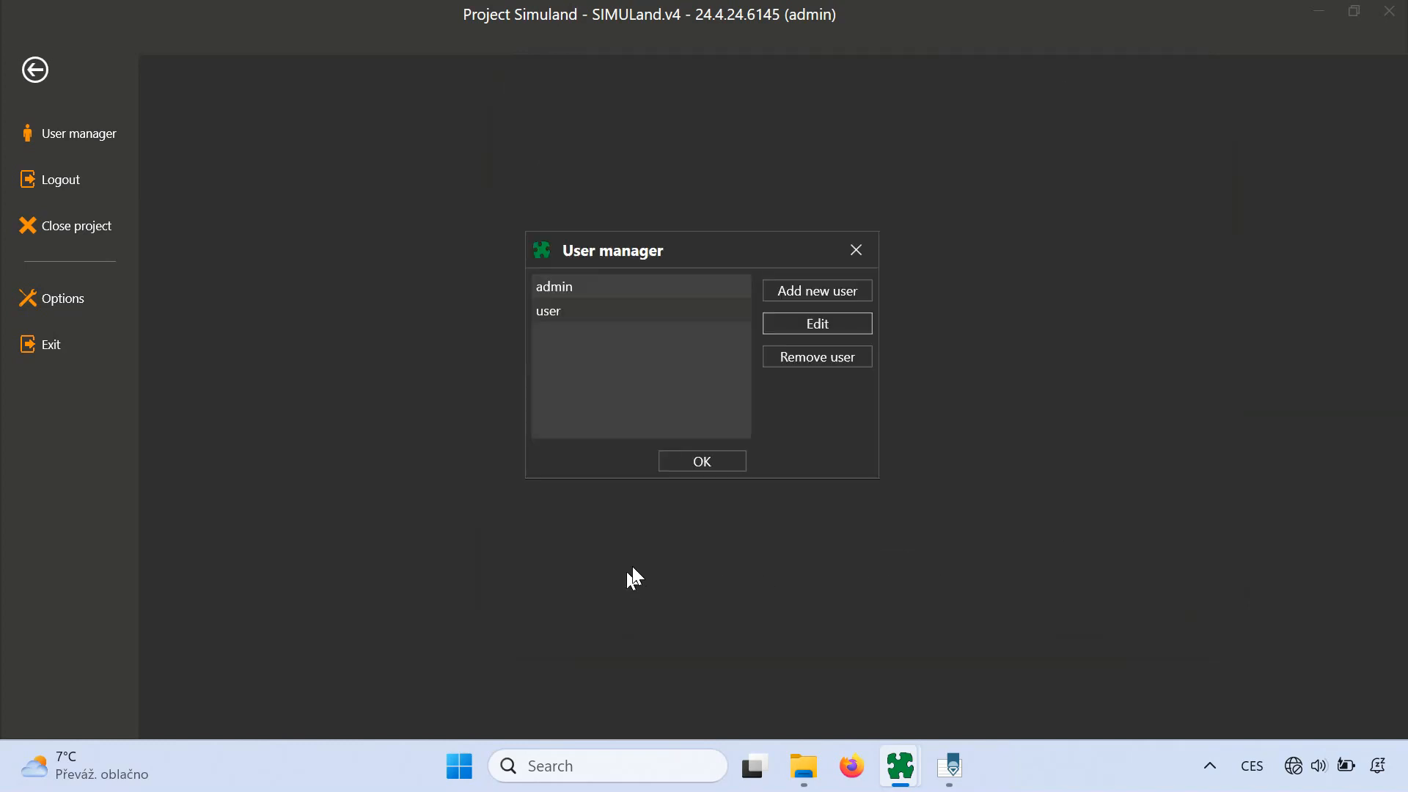
click(670, 460)
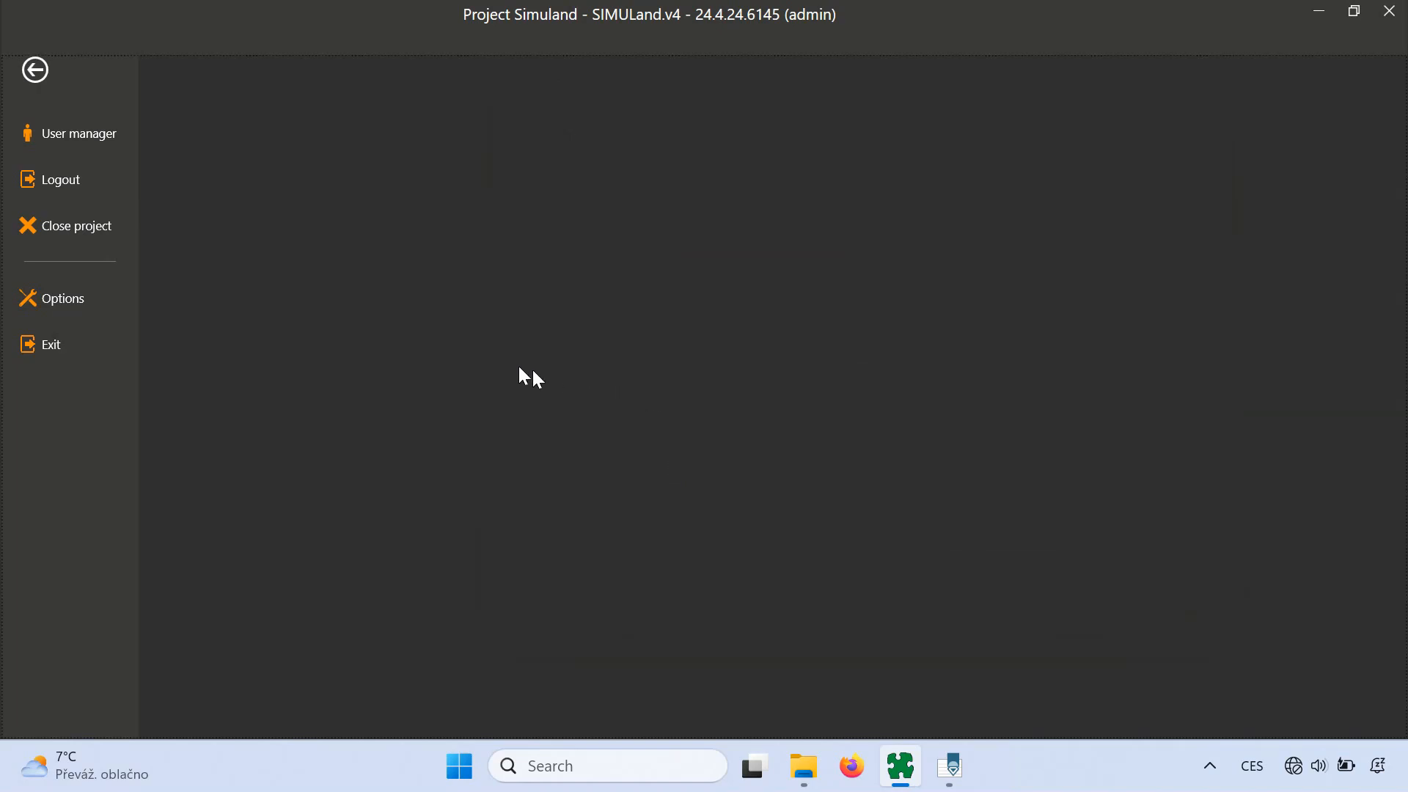
- Log out of admin and sign in as 'user' with its password
click(121, 183)
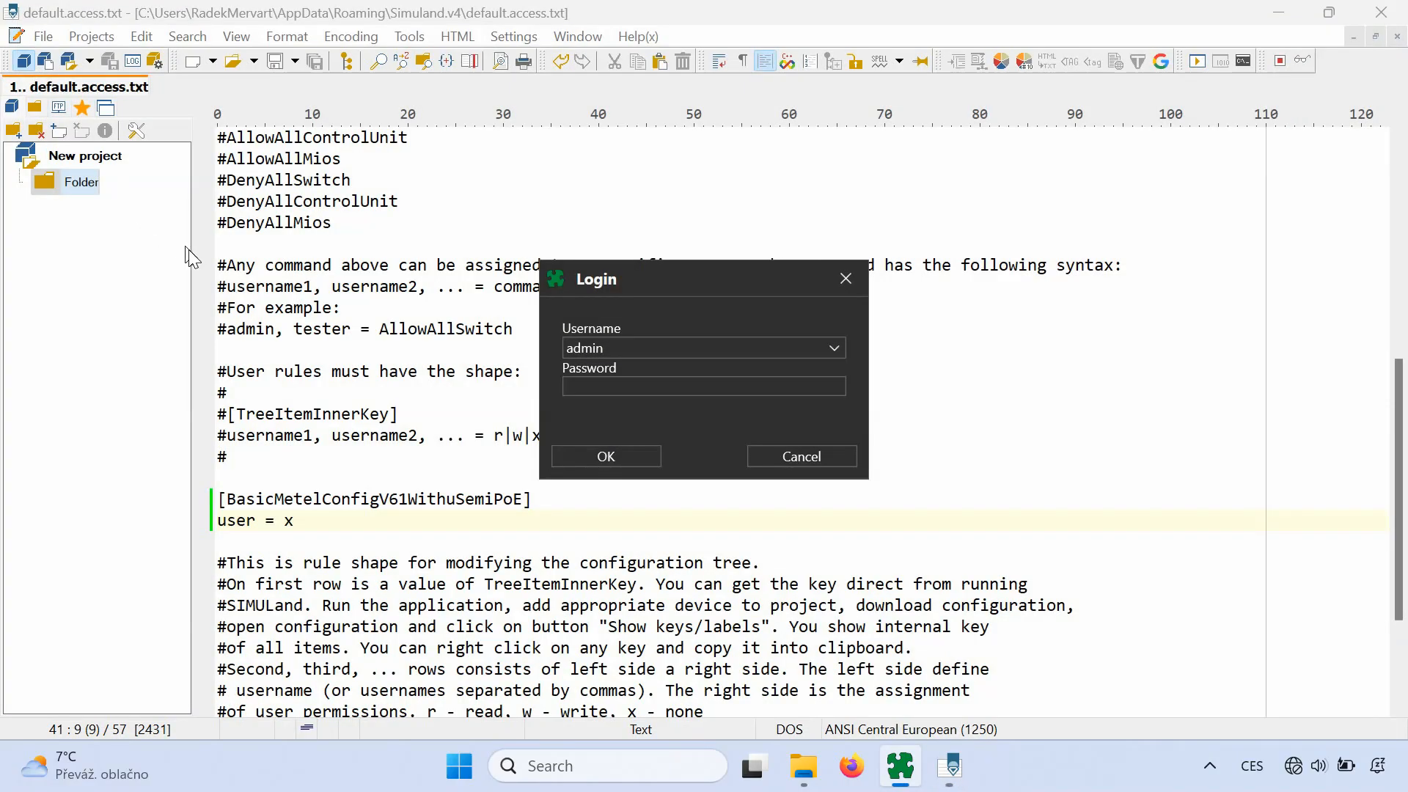
click(835, 349)
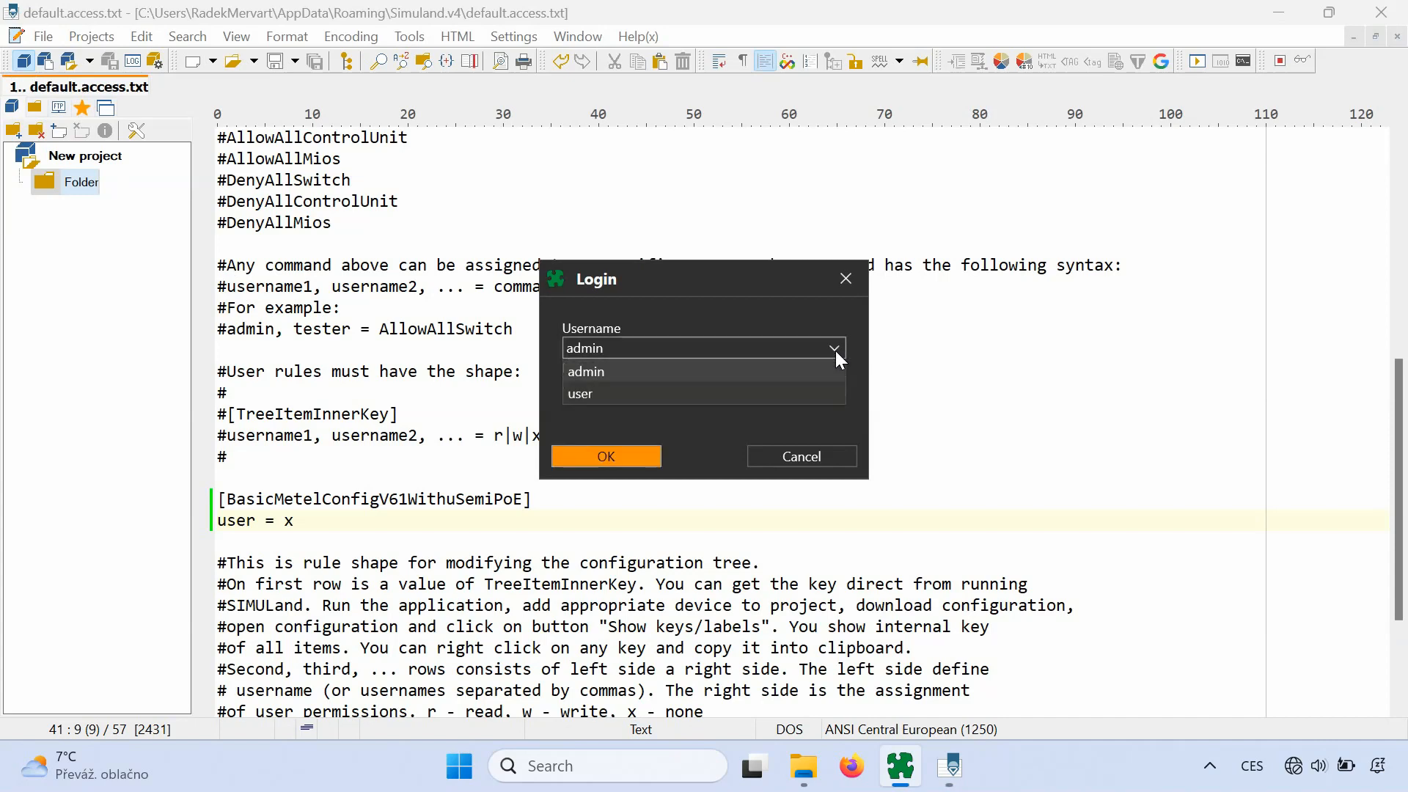
click(817, 391)
text(user)
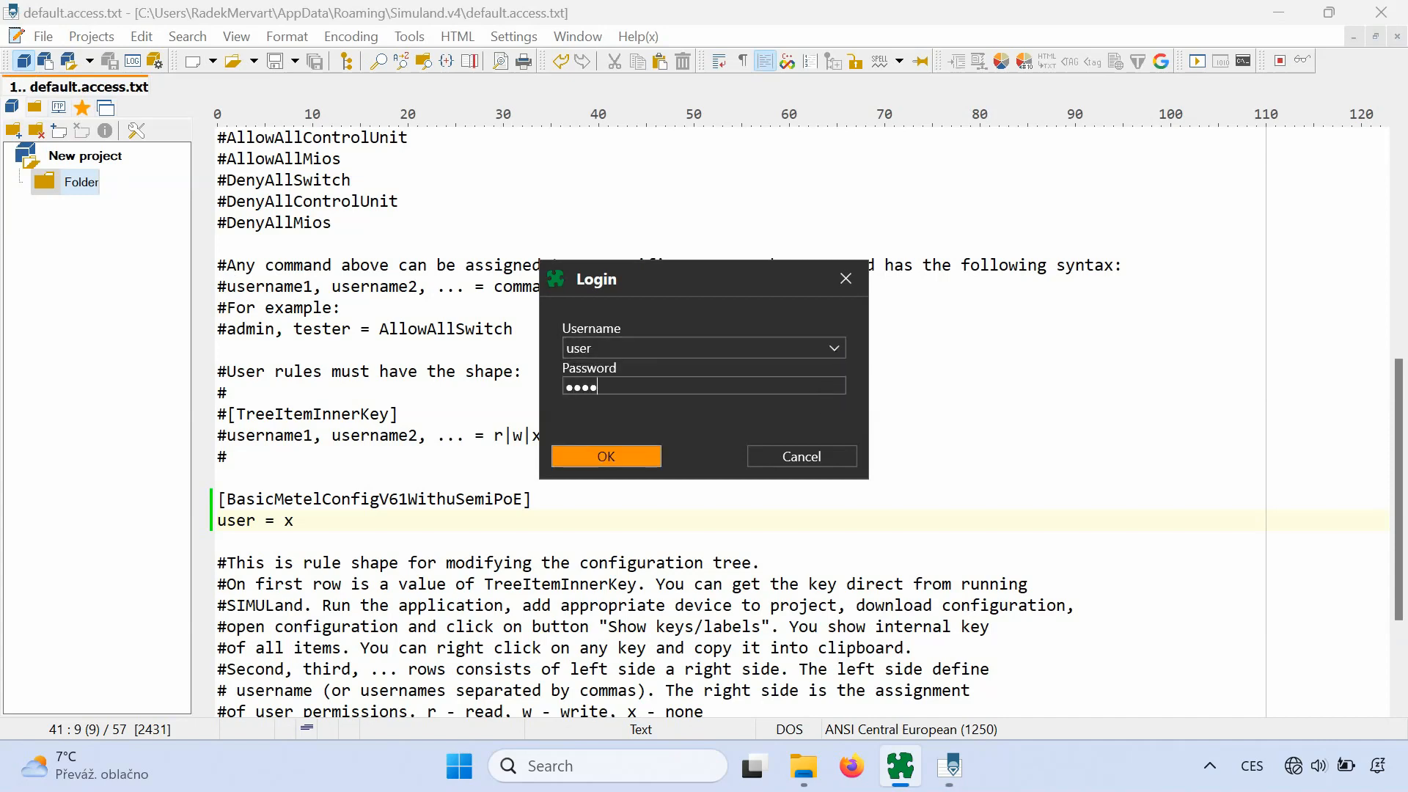
click(628, 457)
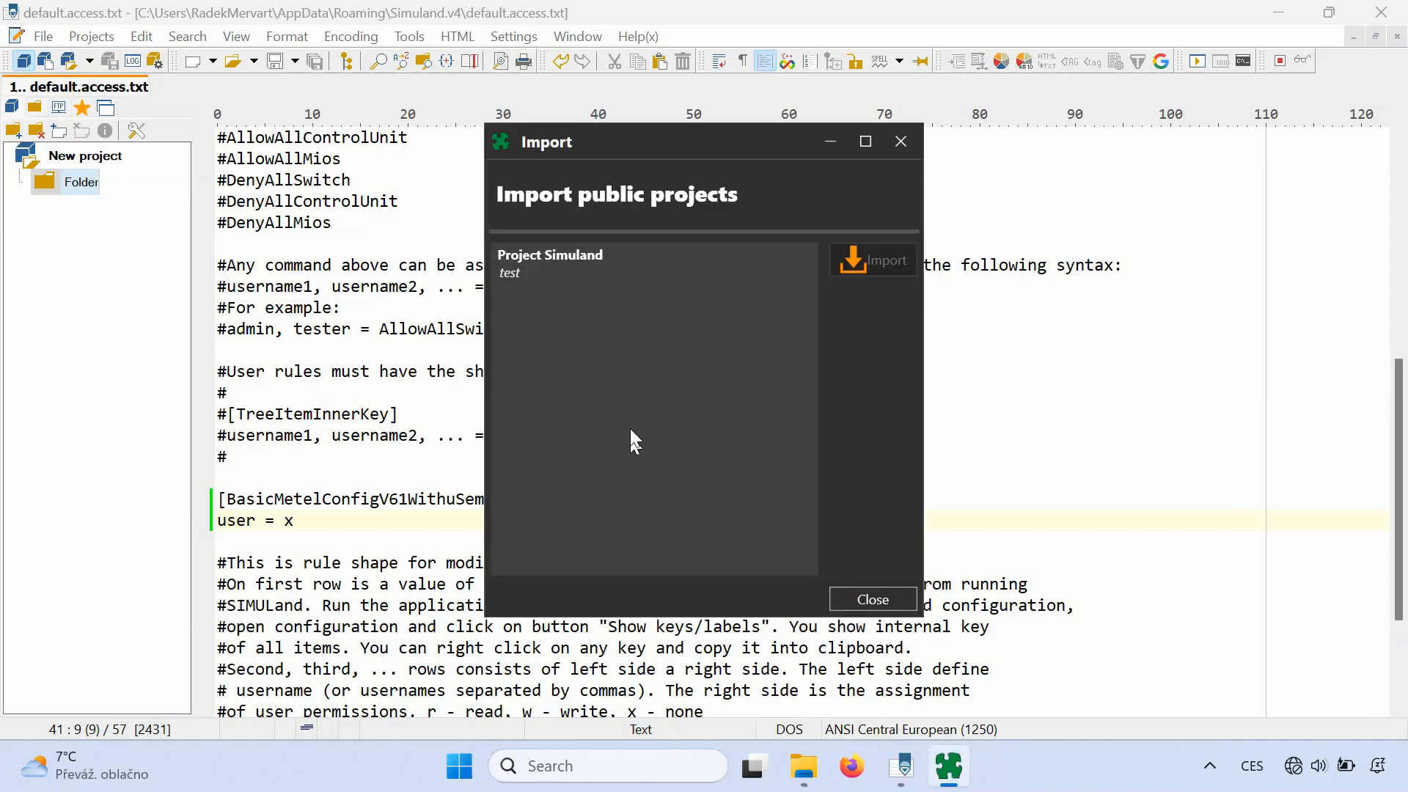
- Import the public Project Simuland and close the import window
click(612, 267)
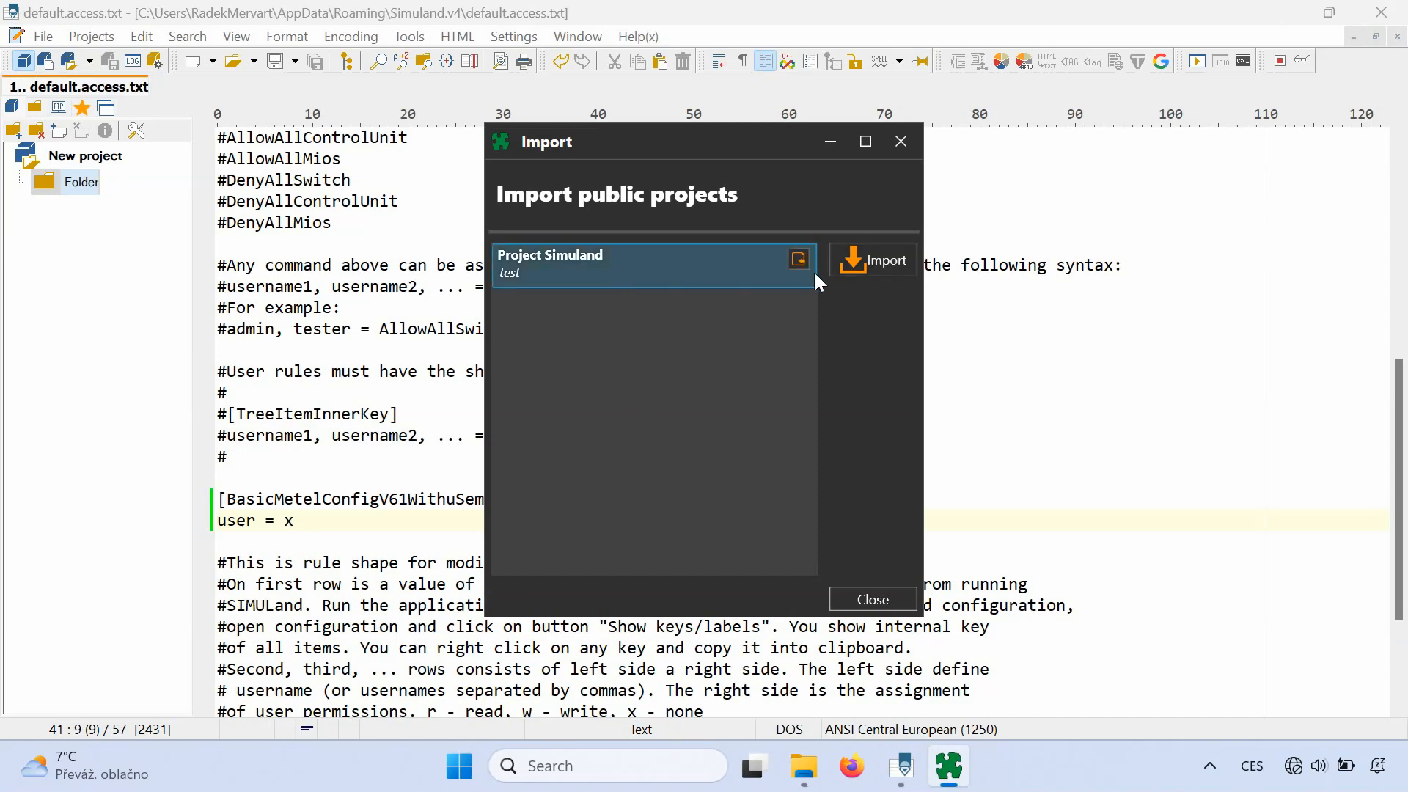
click(893, 258)
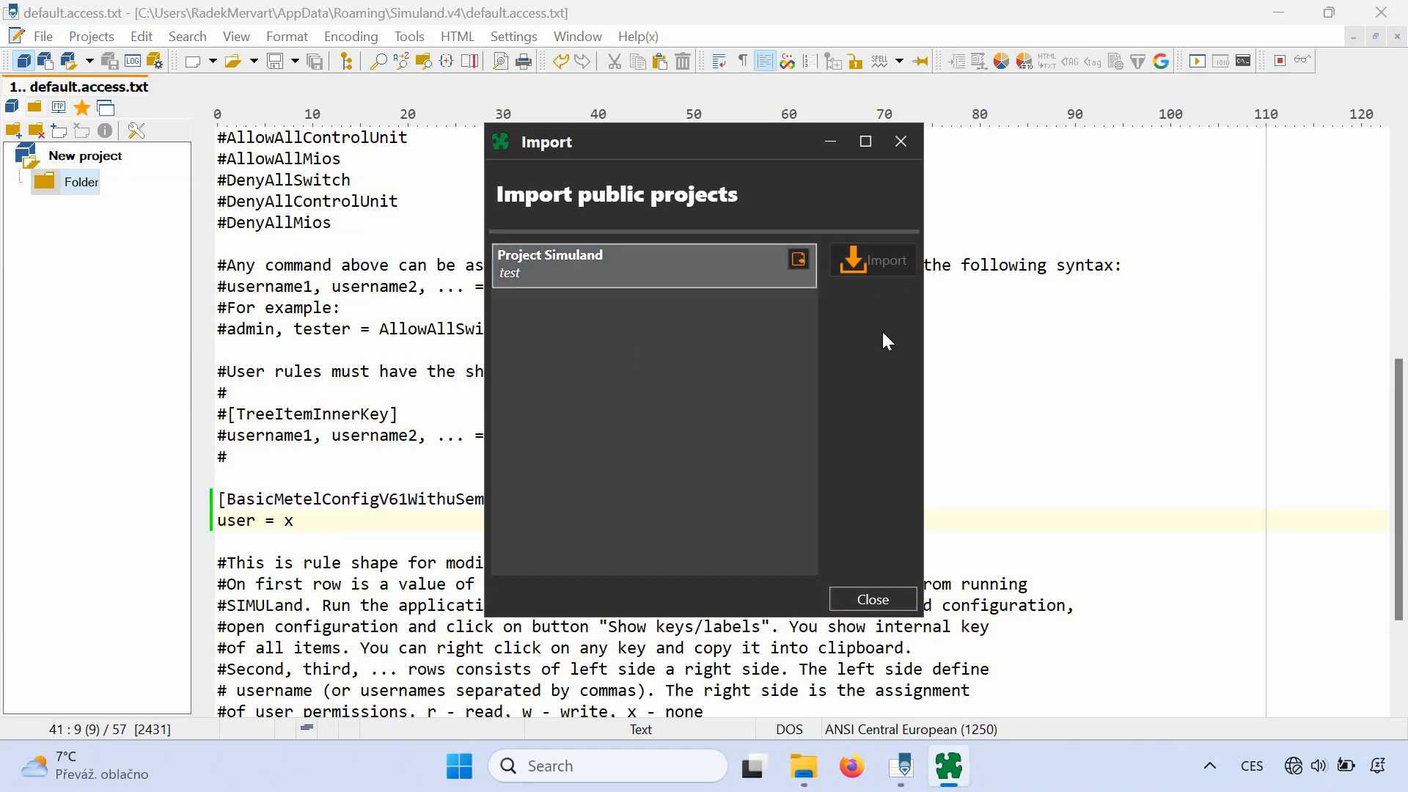
click(904, 595)
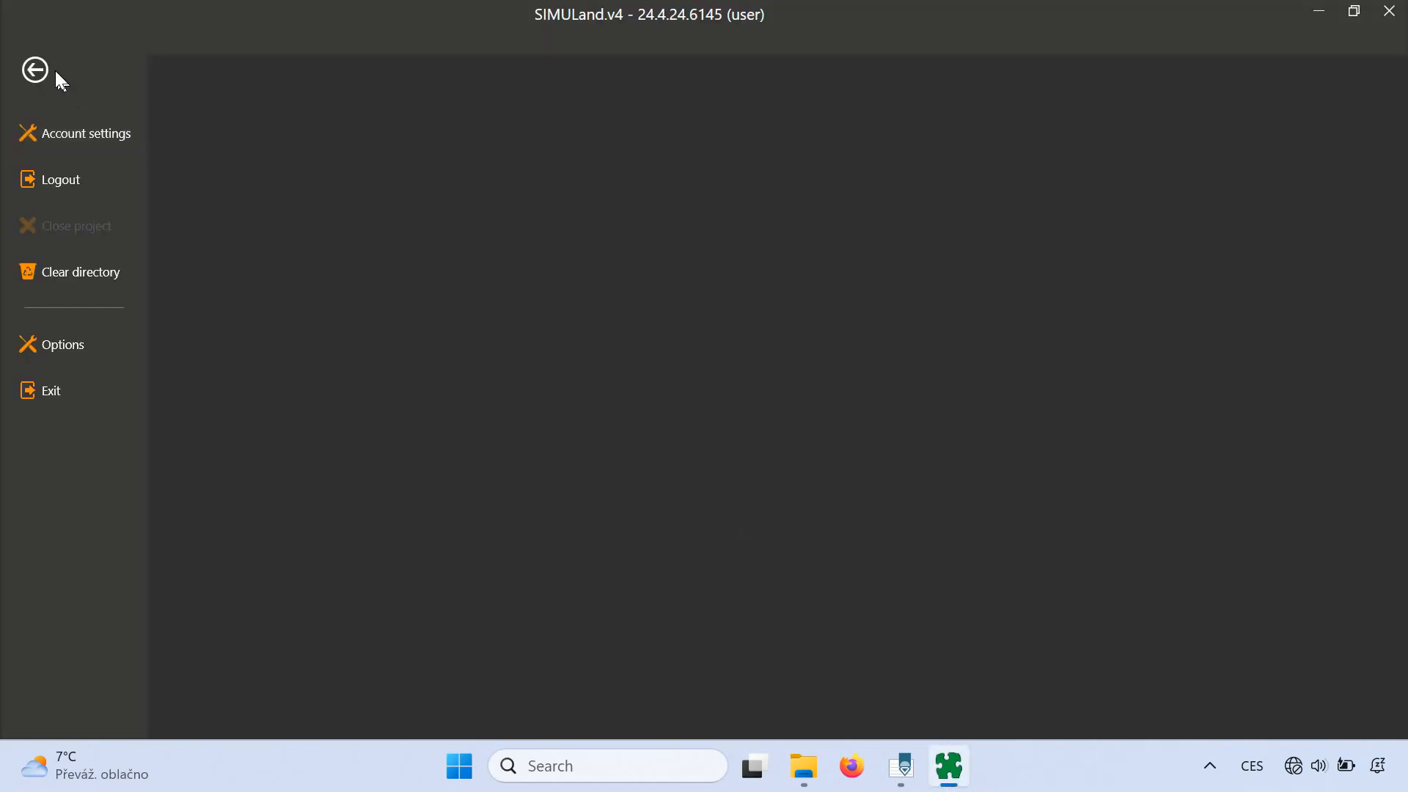
- As user, browse 10.79.4.94's DNS and IP sections, find no Basic section, then close it
click(41, 66)
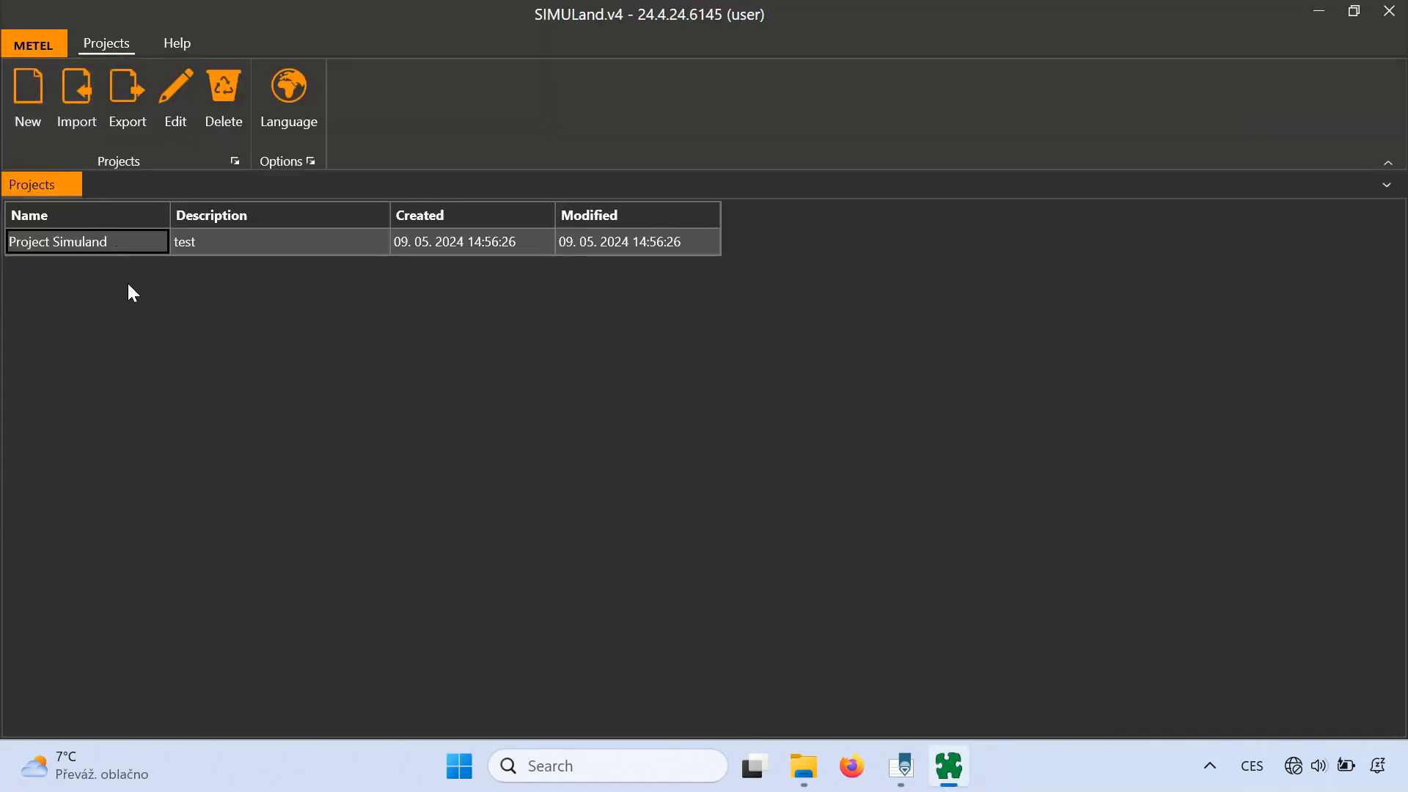
double_click(148, 241)
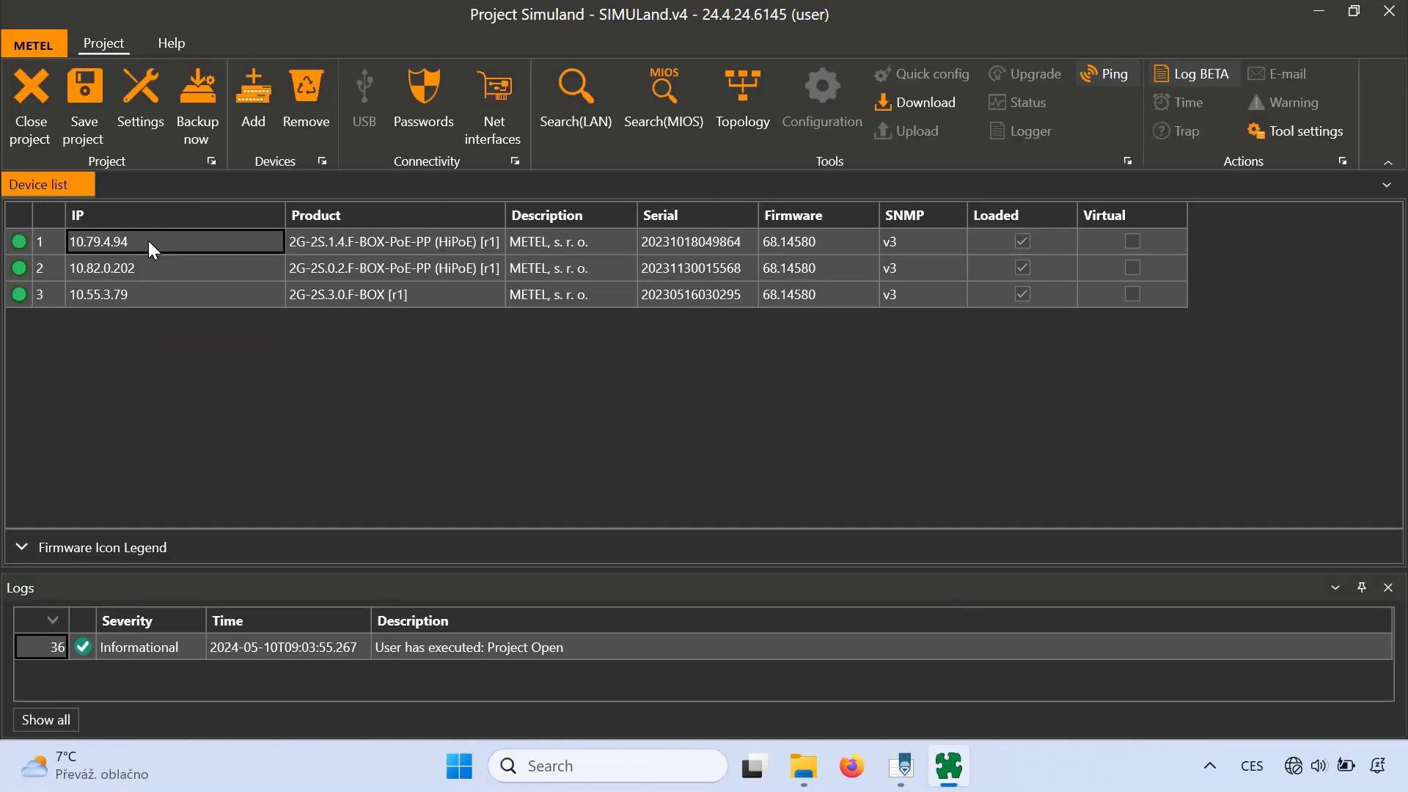
double_click(148, 240)
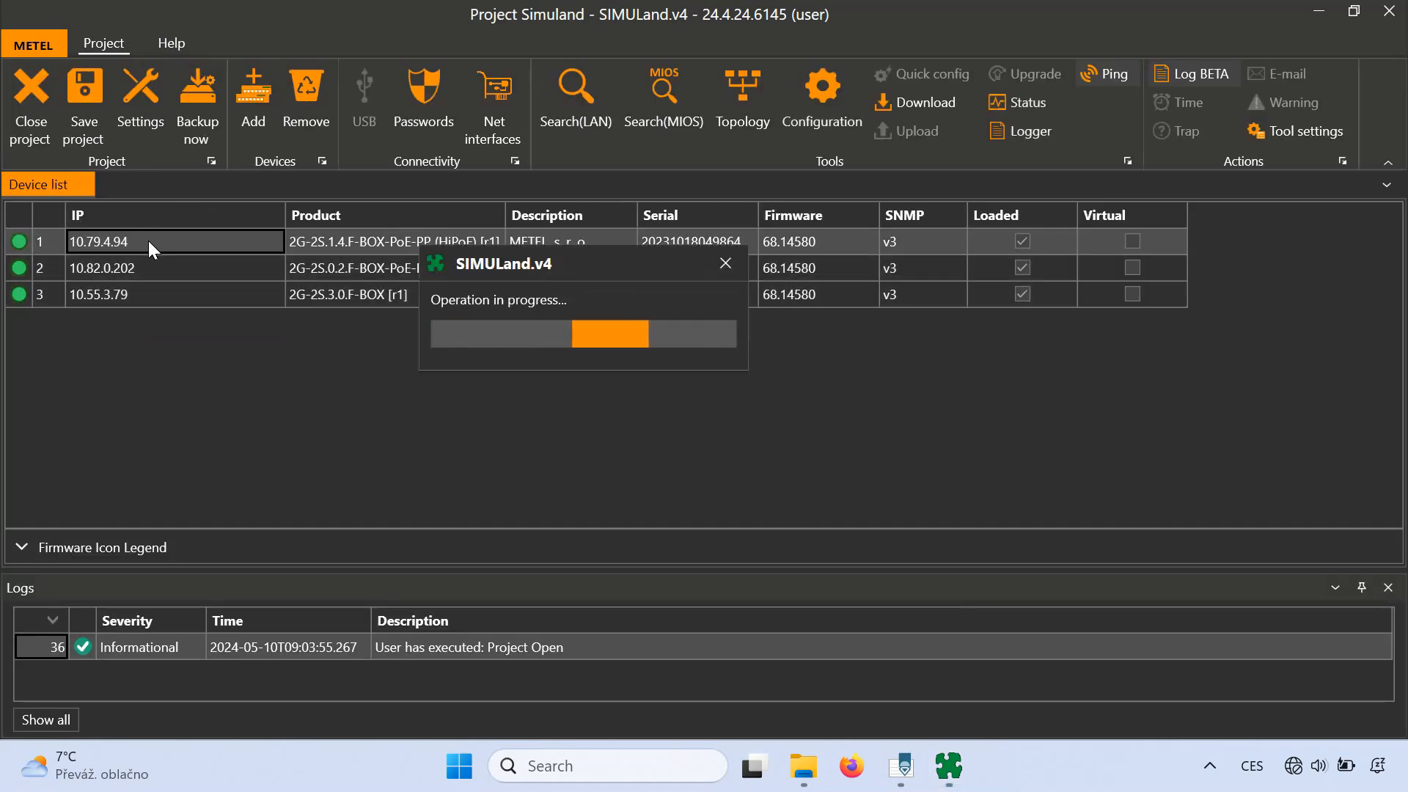
click(269, 270)
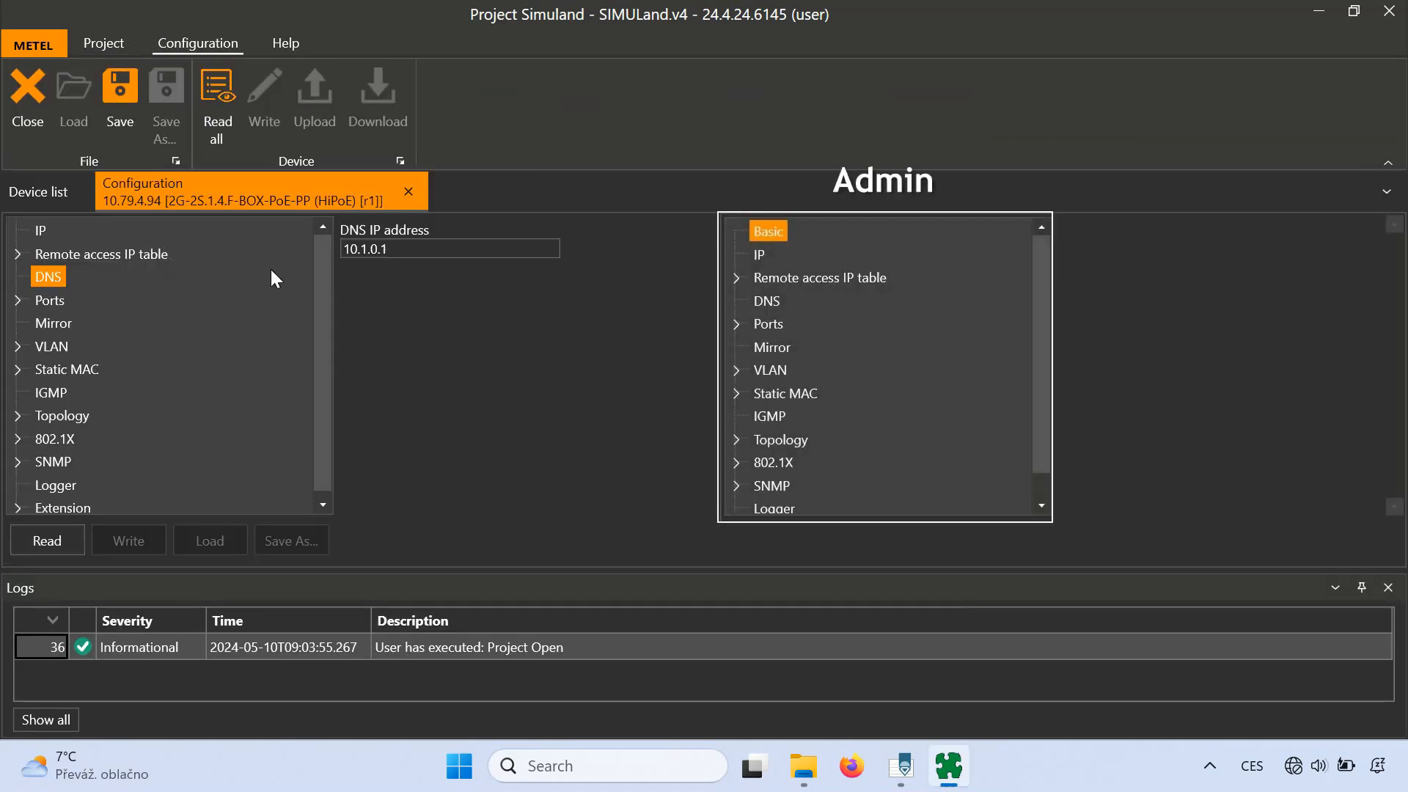
click(60, 223)
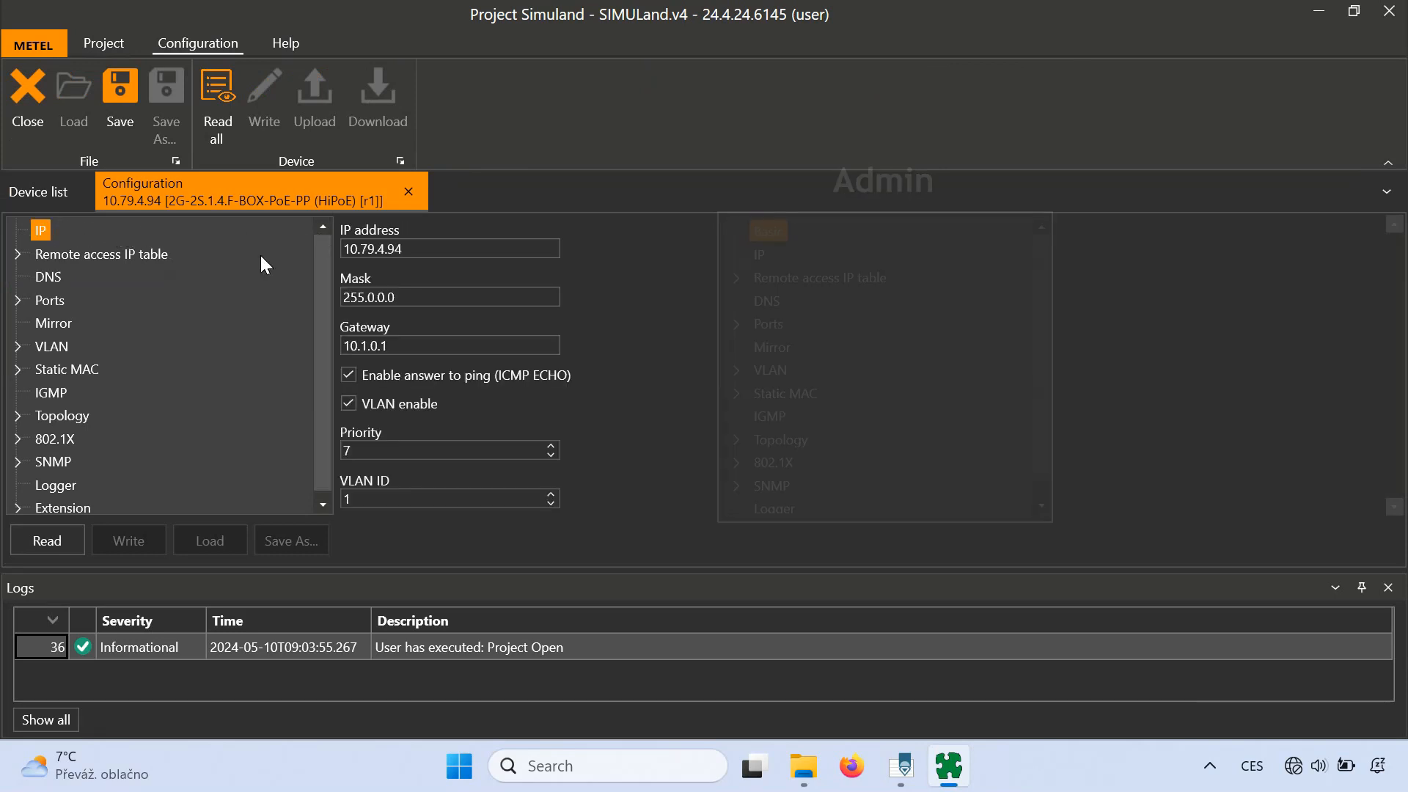
click(38, 66)
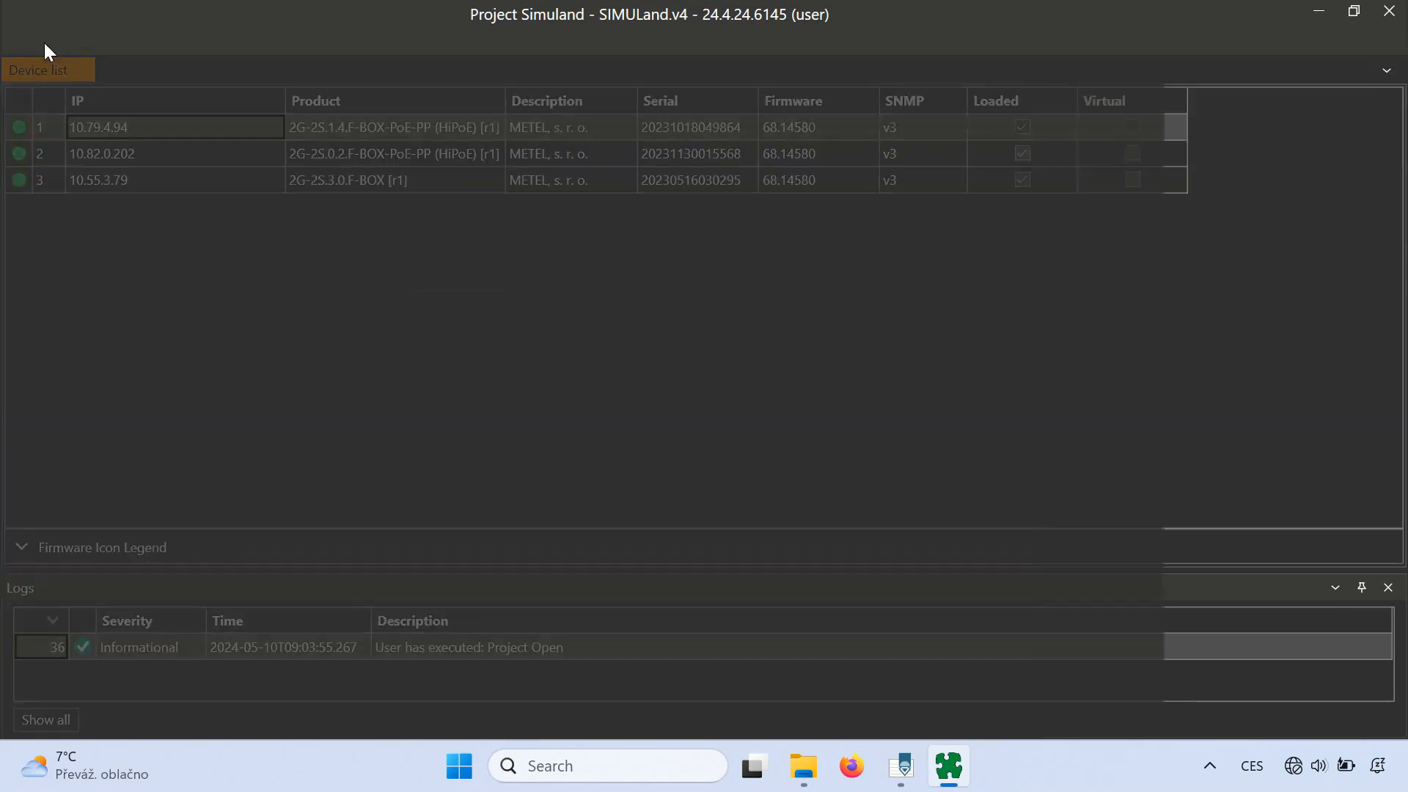
click(42, 41)
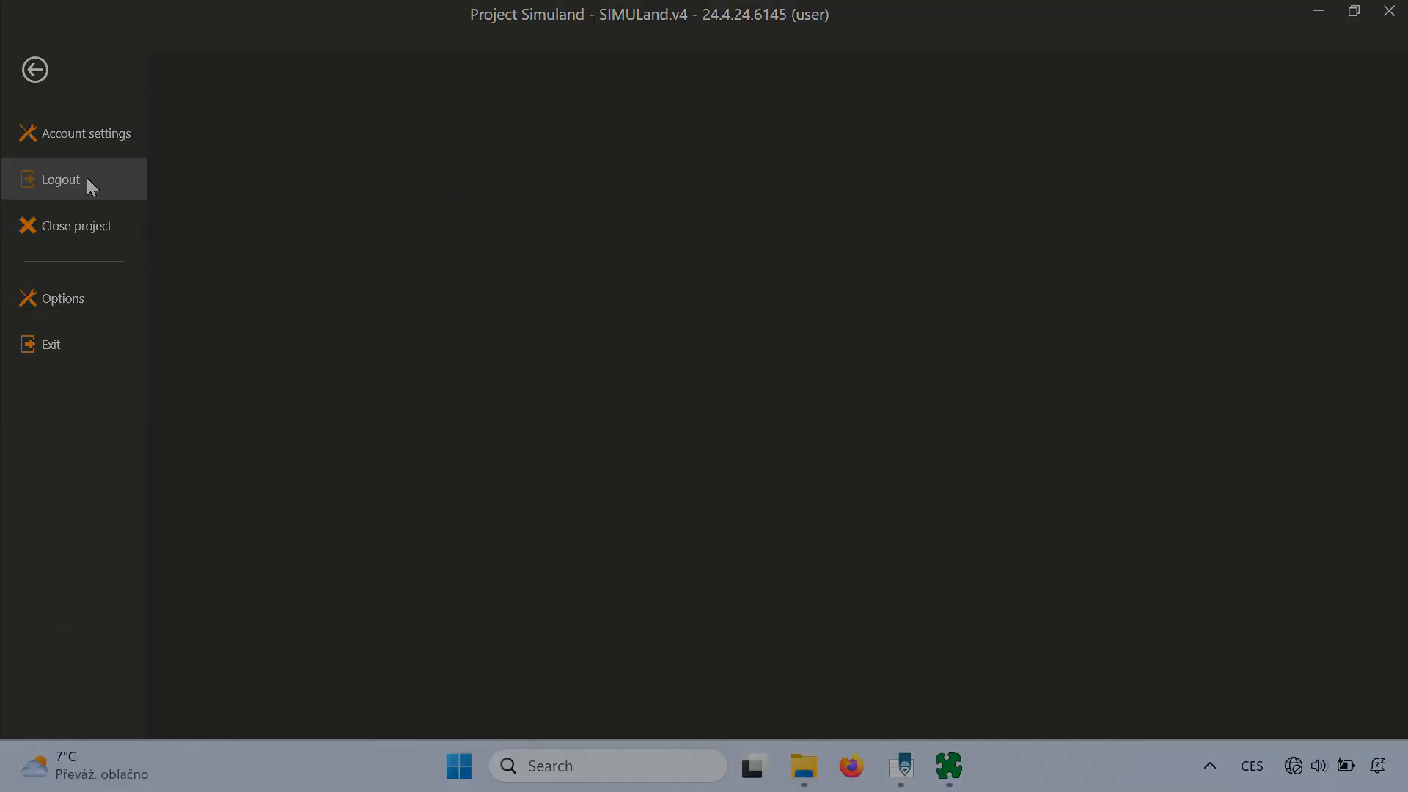